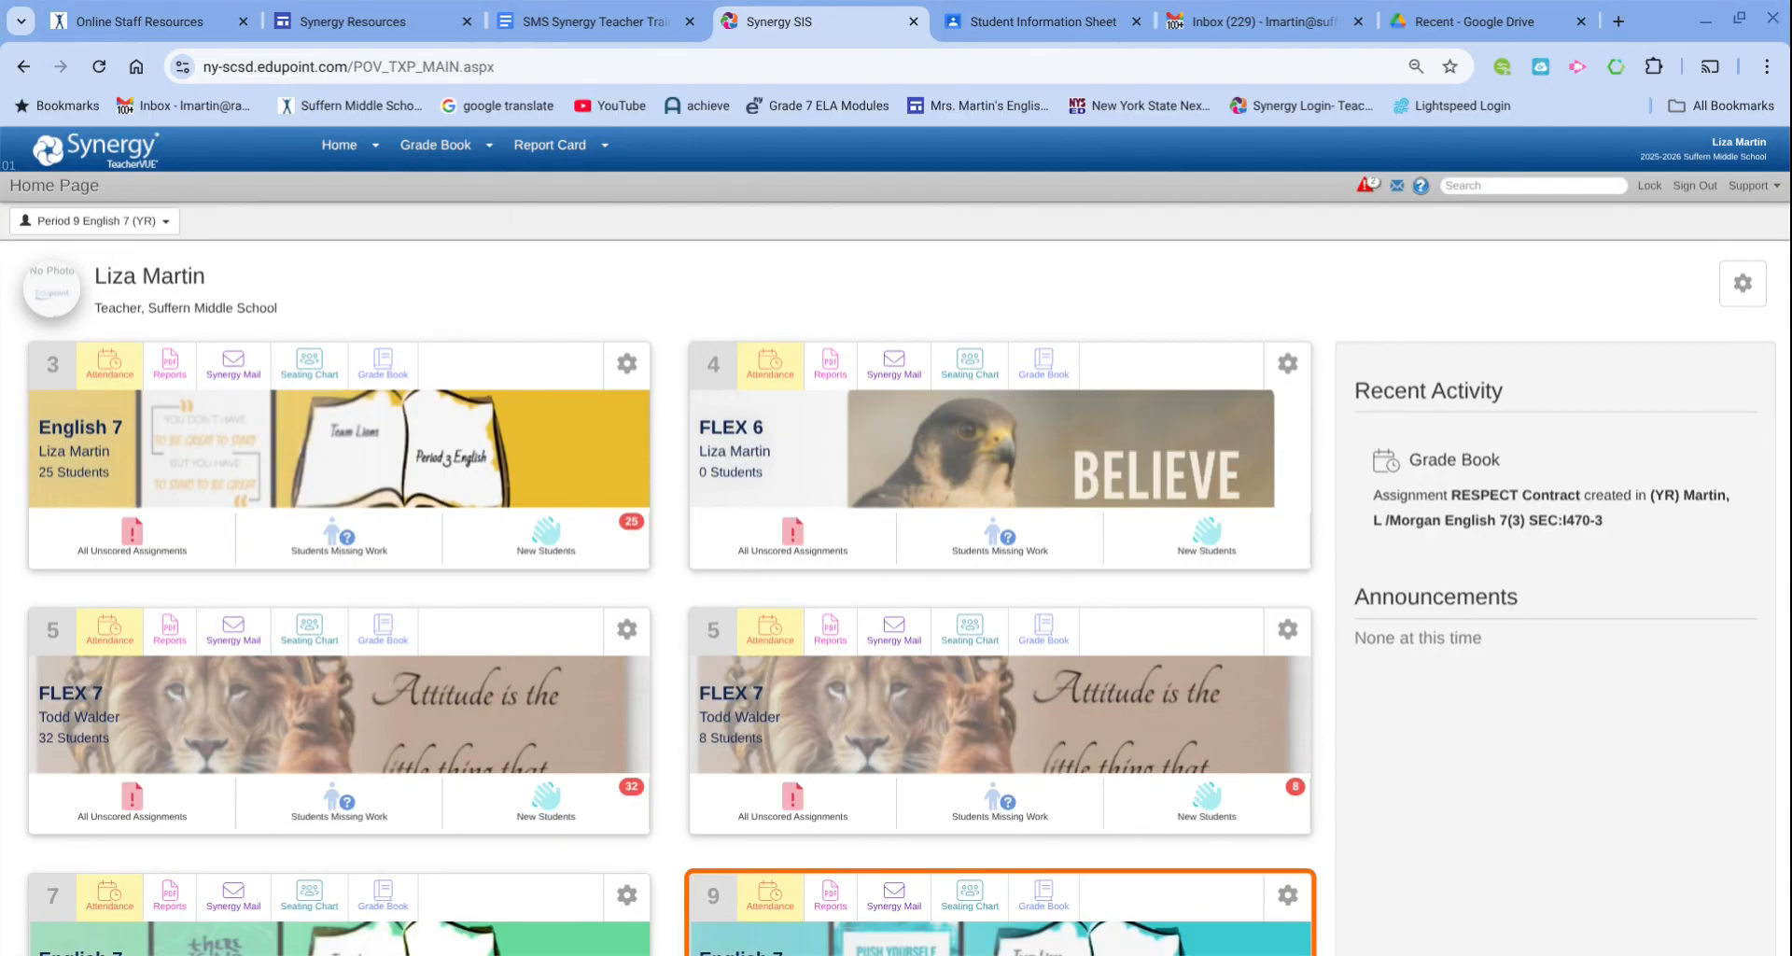
Open the grade book for the Period 9 English 7 class
mouse_move(427, 163)
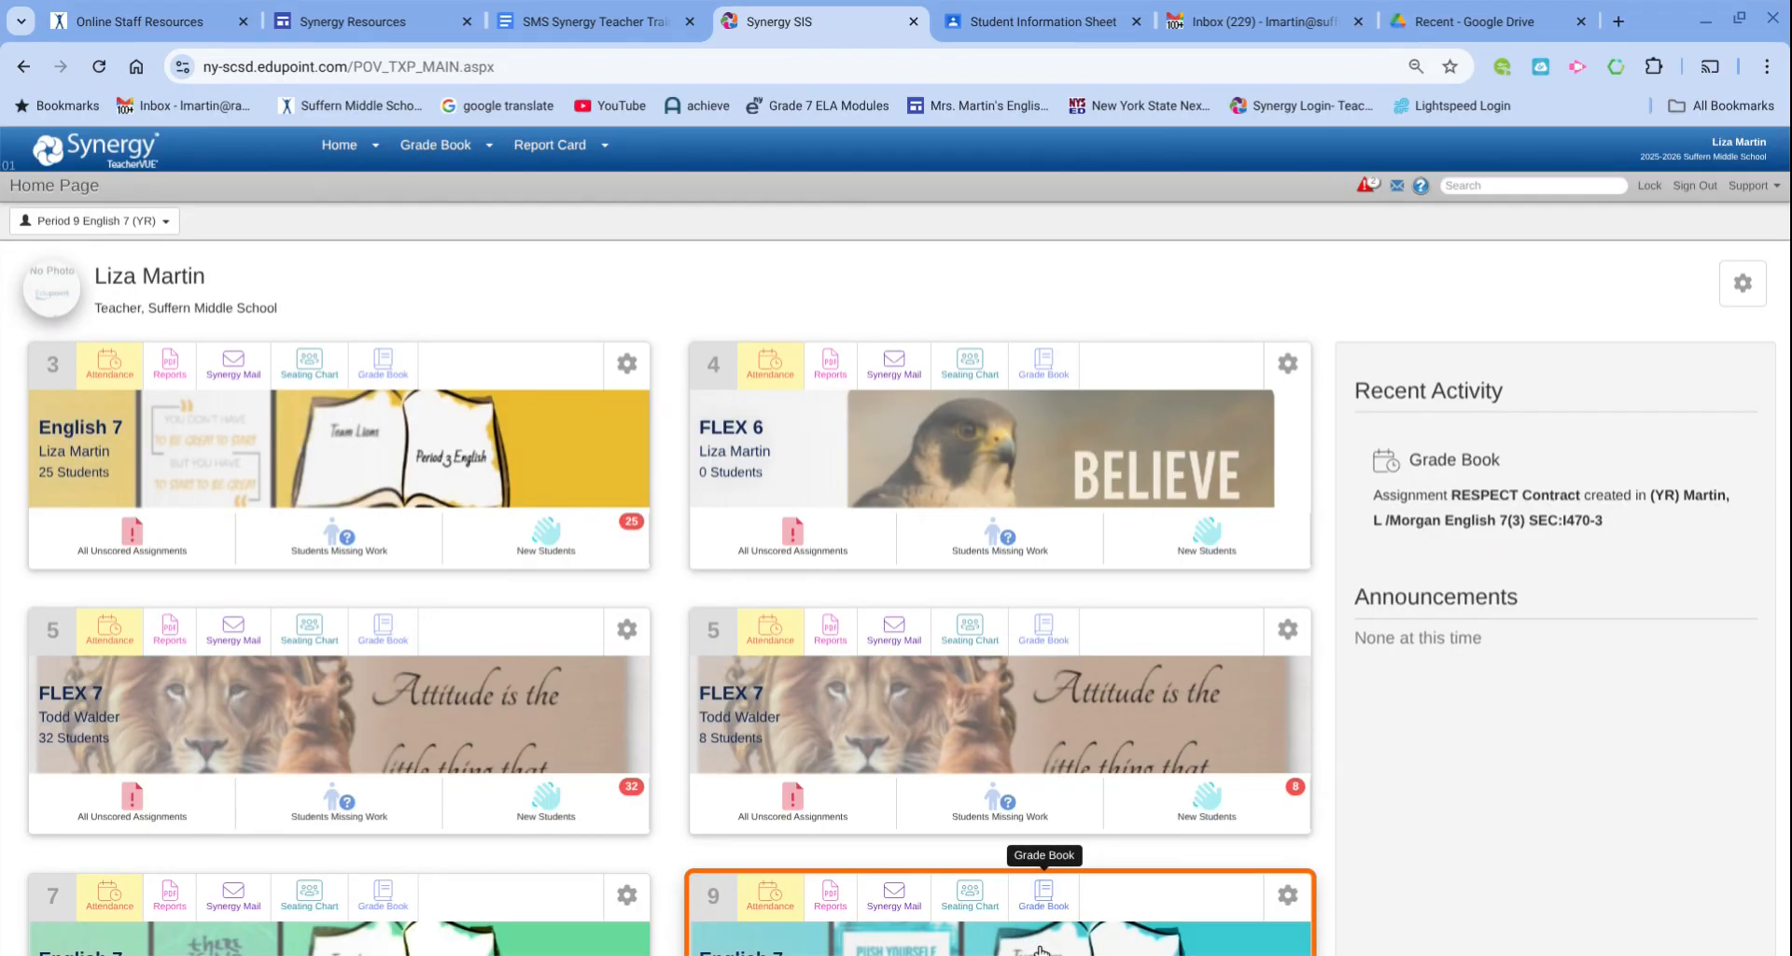
click(1041, 950)
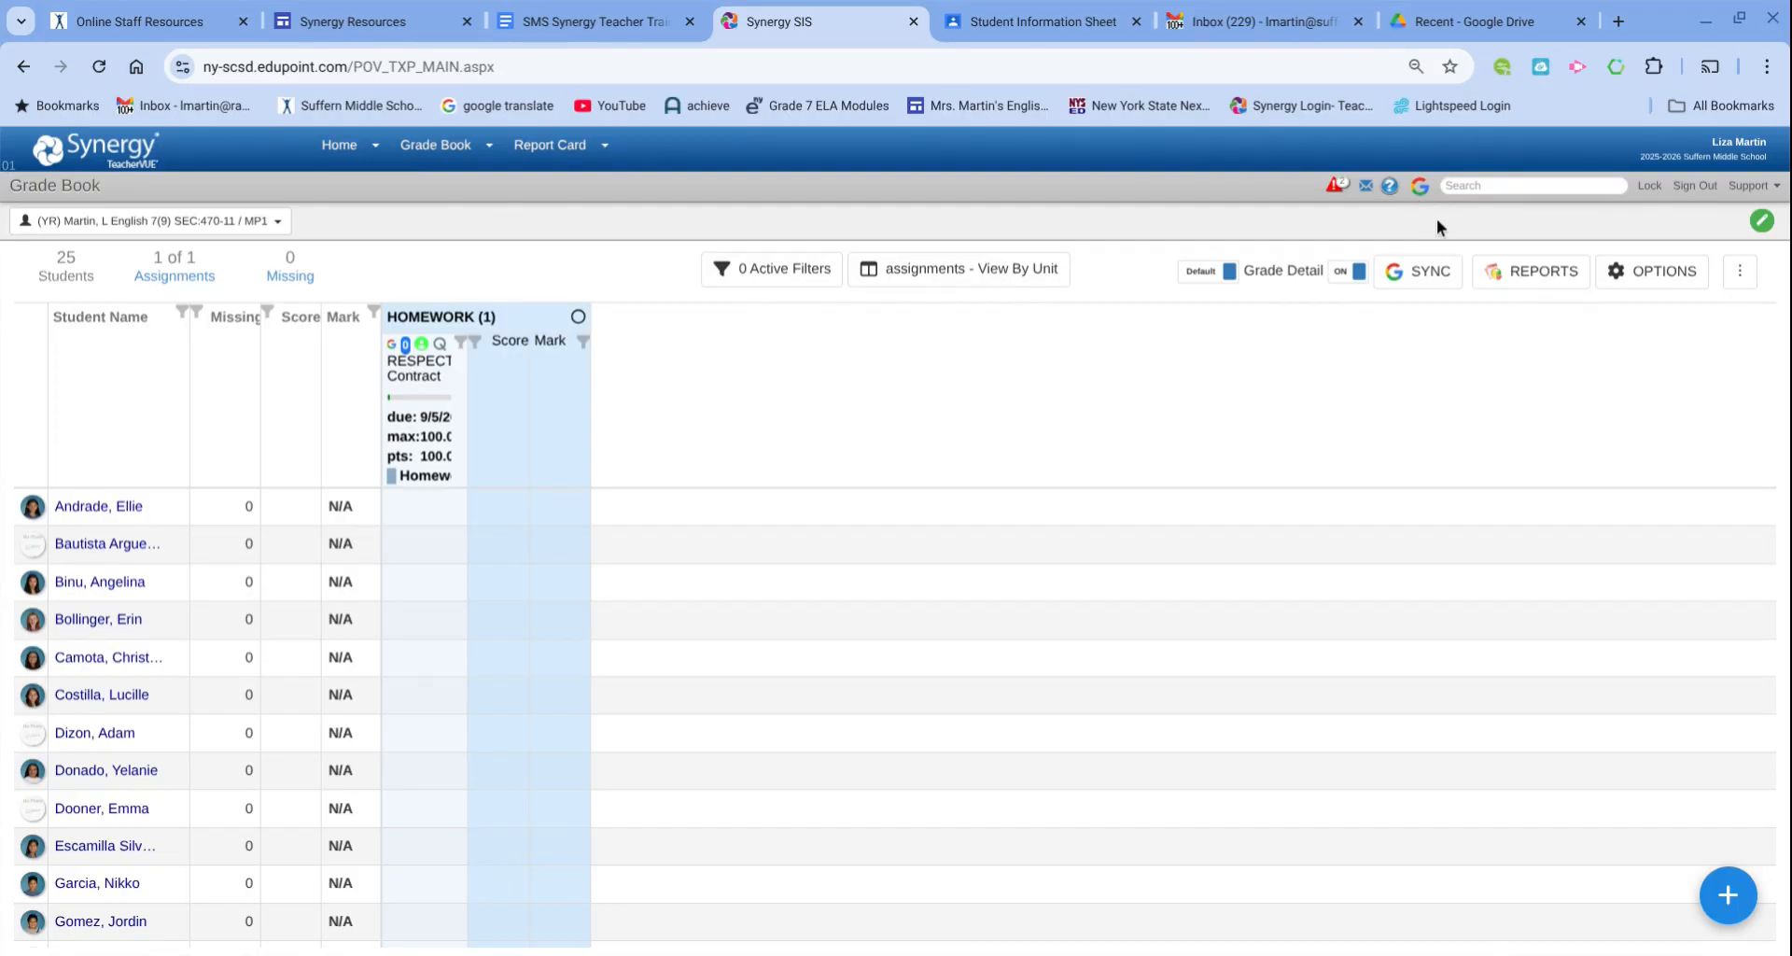
click(1425, 300)
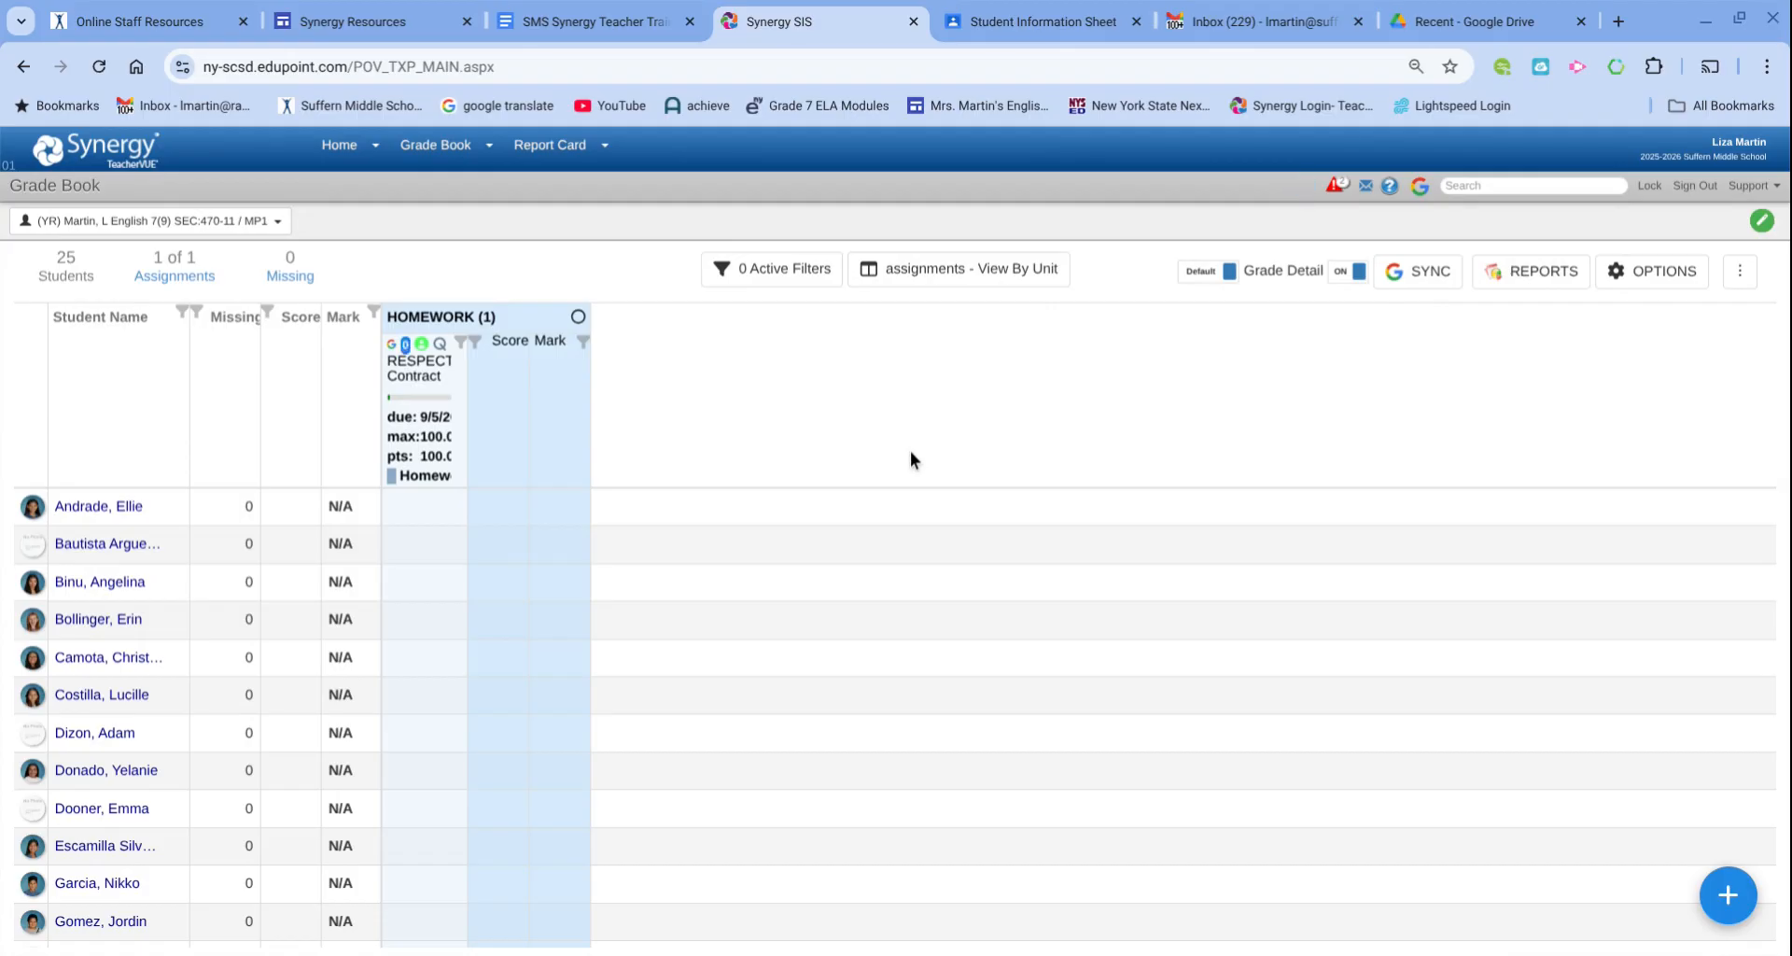
Switch to Google Classroom and start a new assignment in the classwork of ELA 7- Team Lions Period 9
click(998, 25)
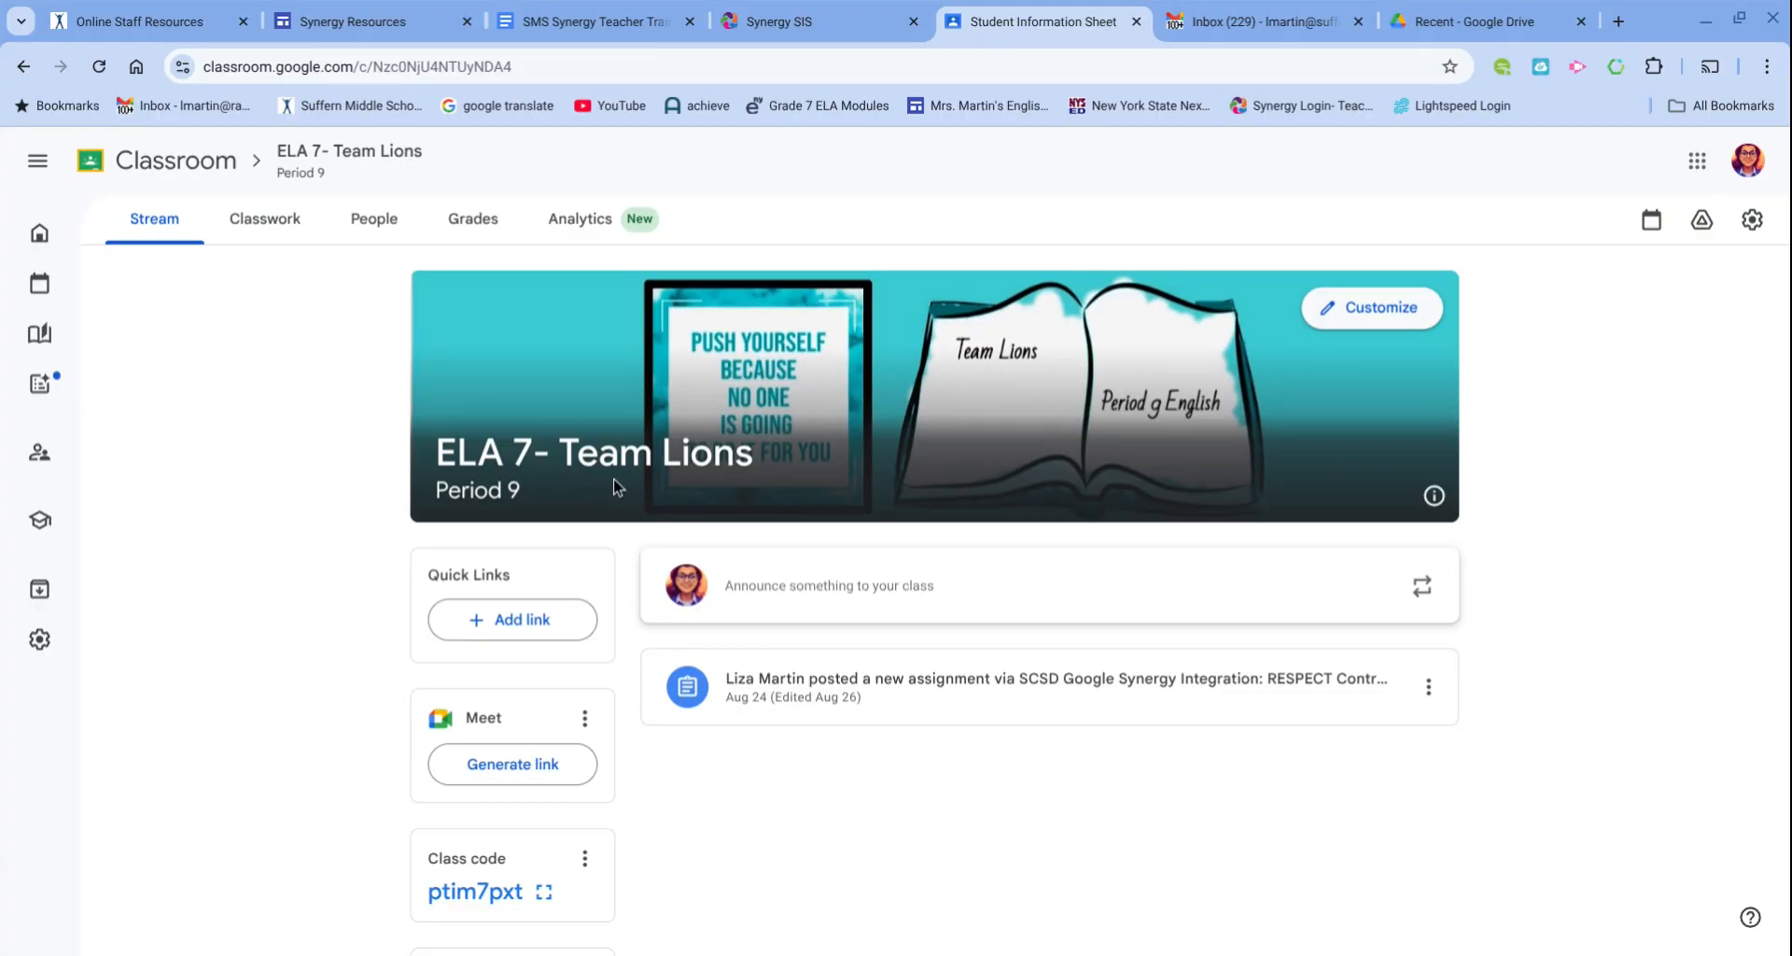
click(253, 252)
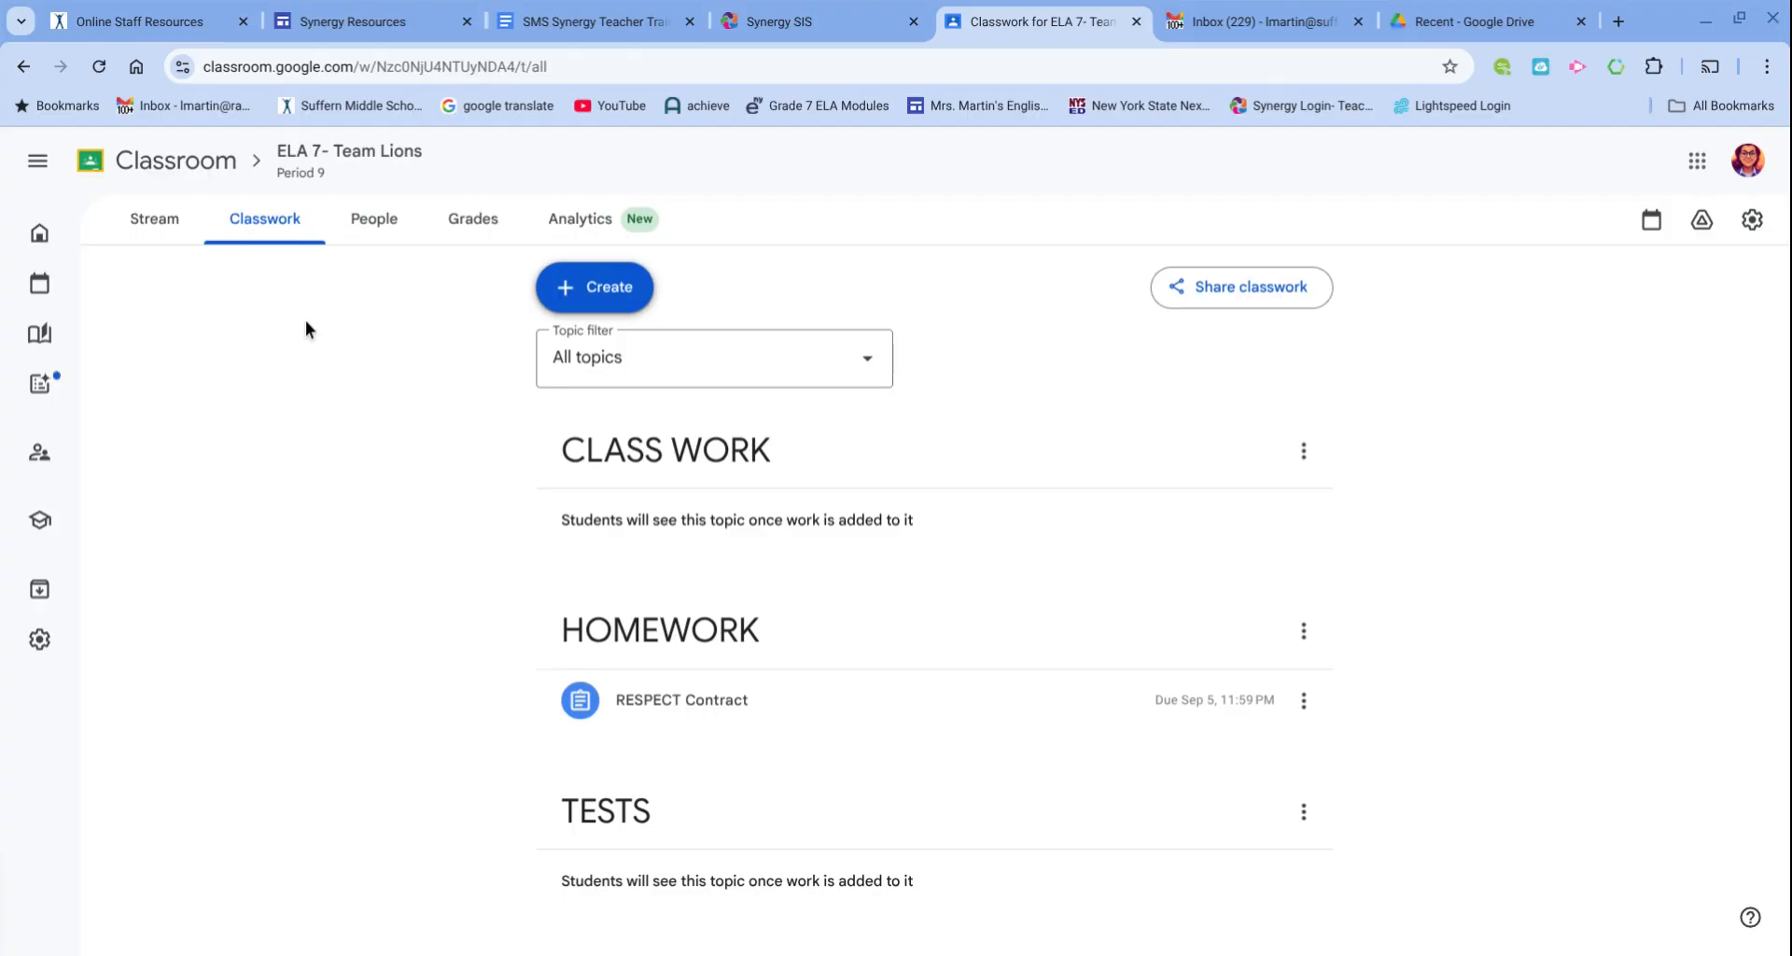
click(606, 308)
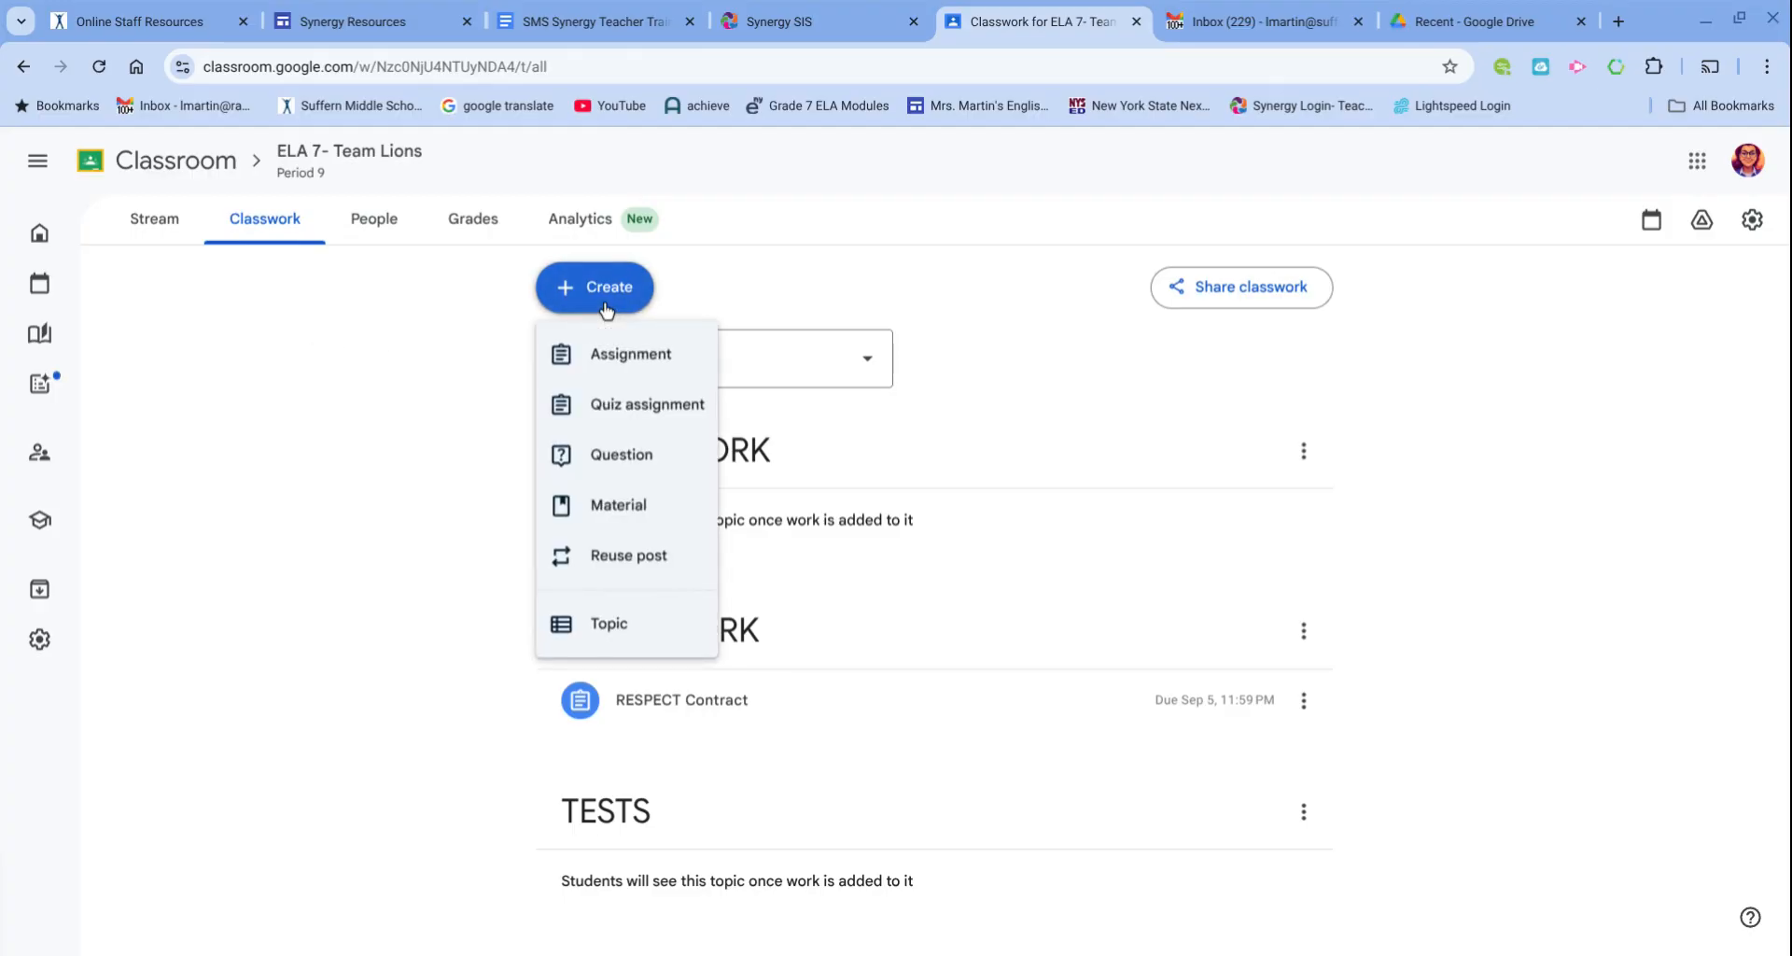
click(1022, 288)
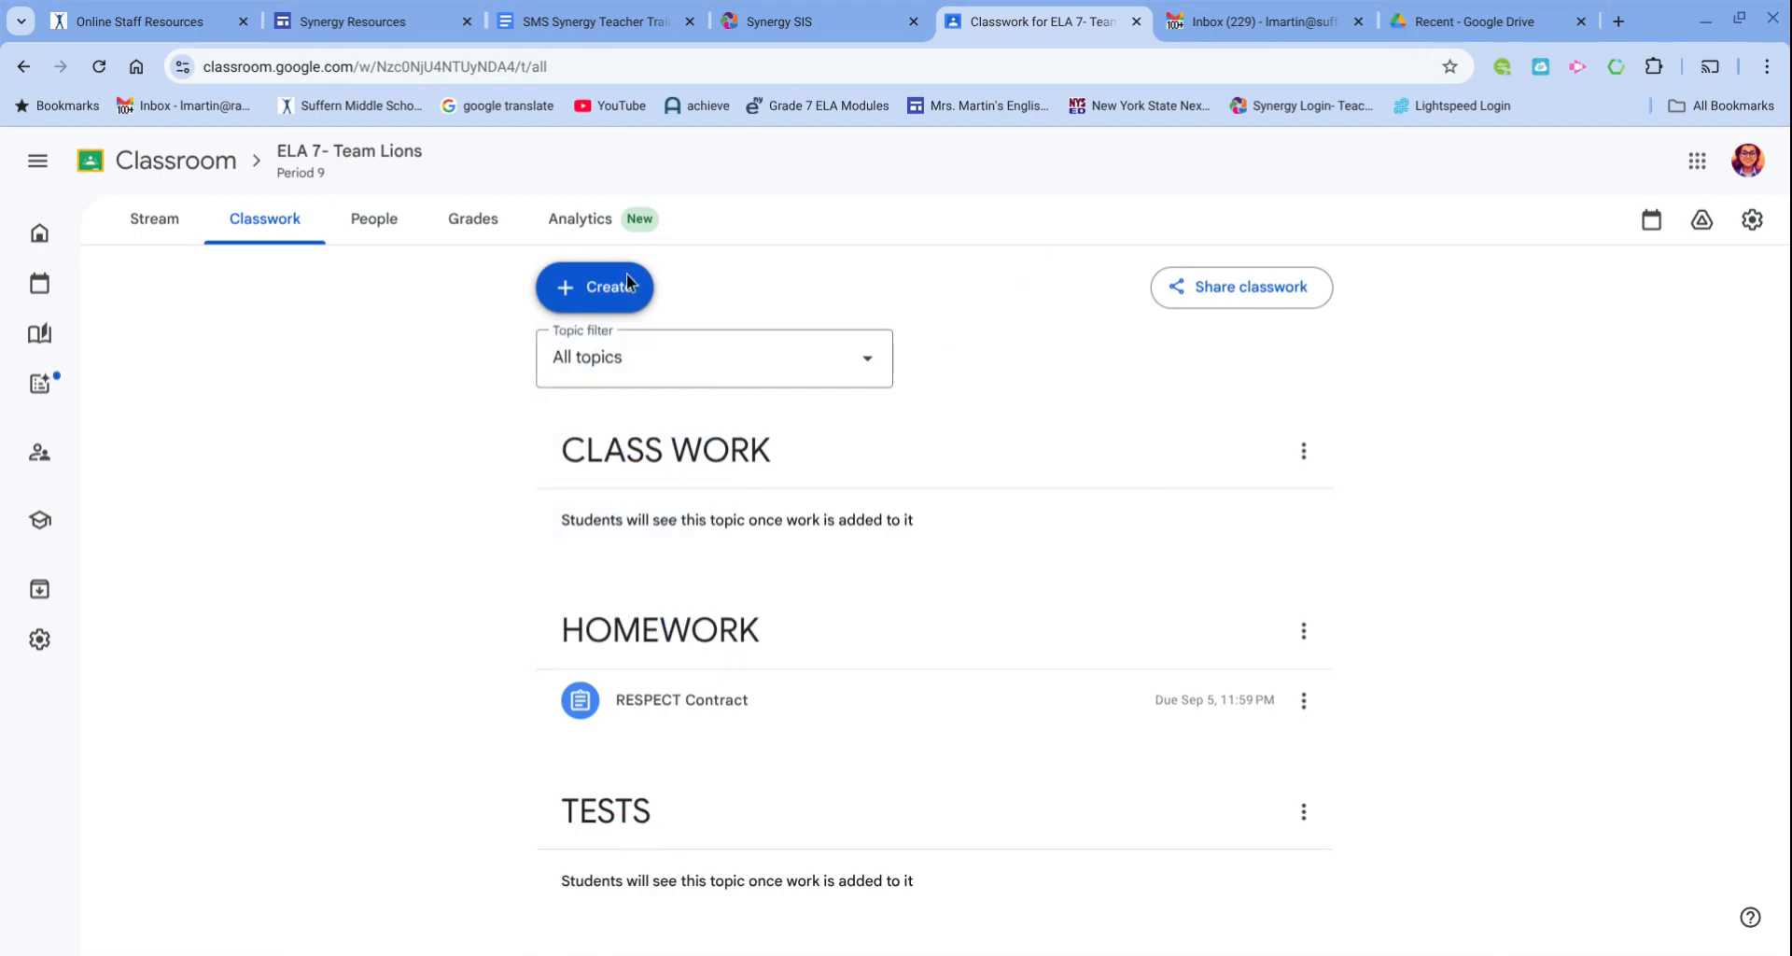
click(615, 300)
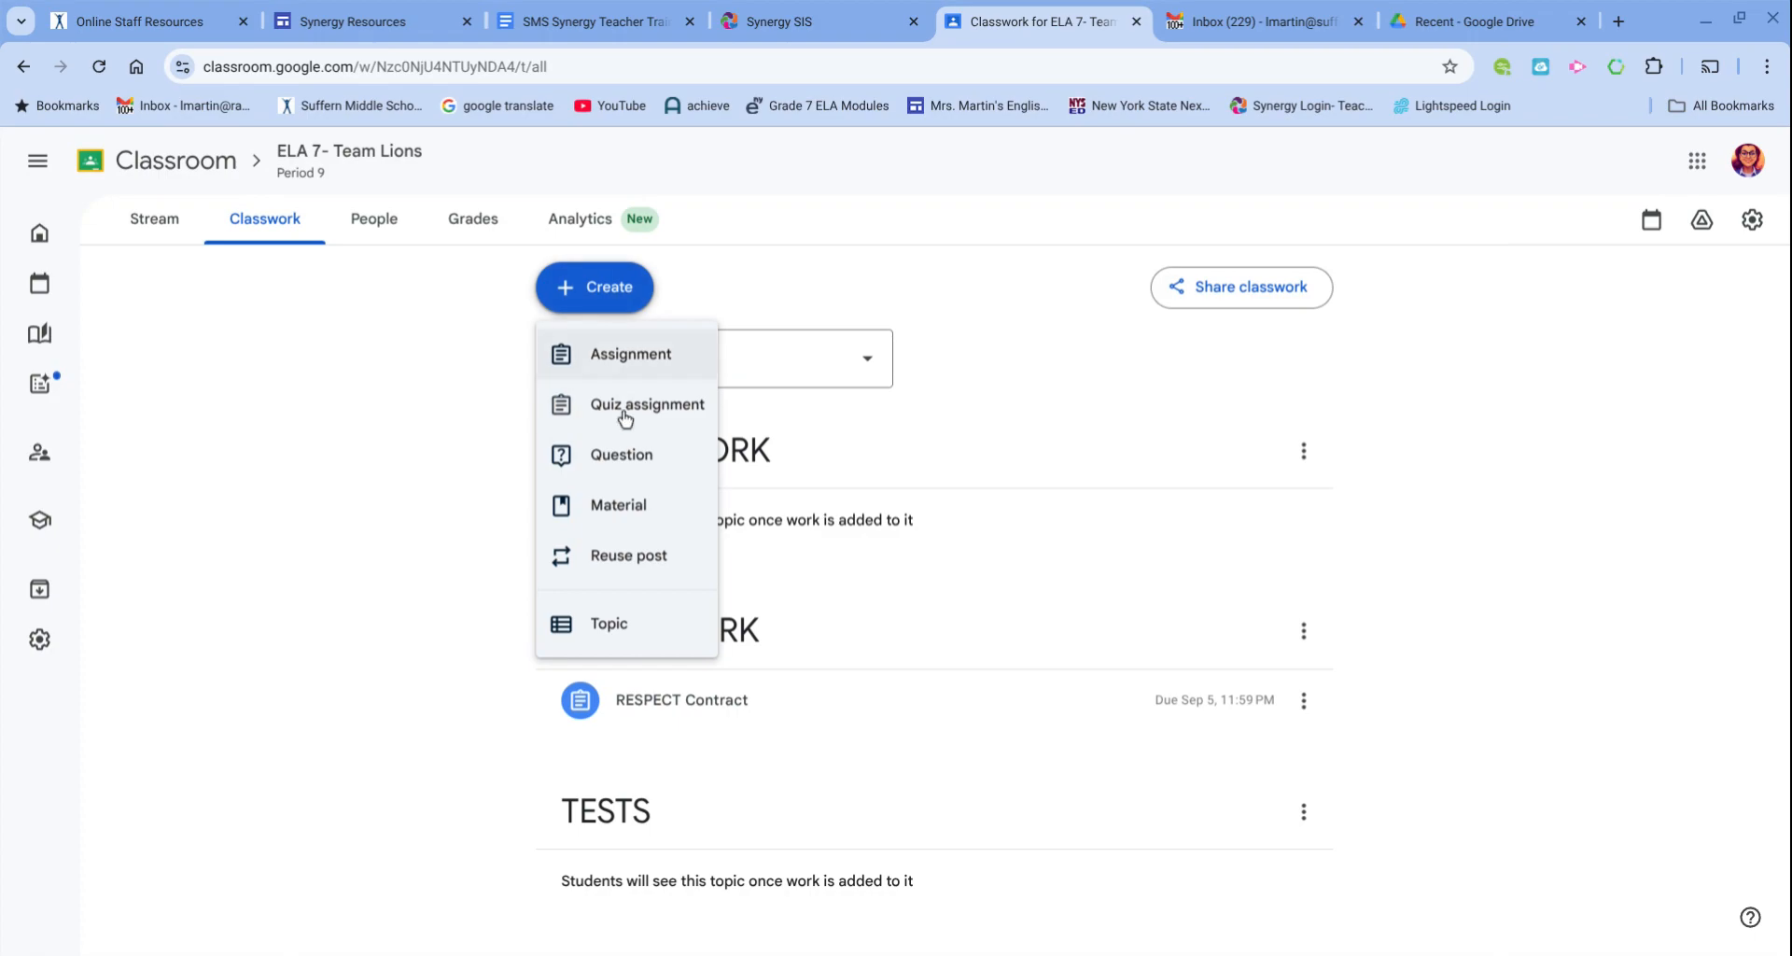
click(635, 378)
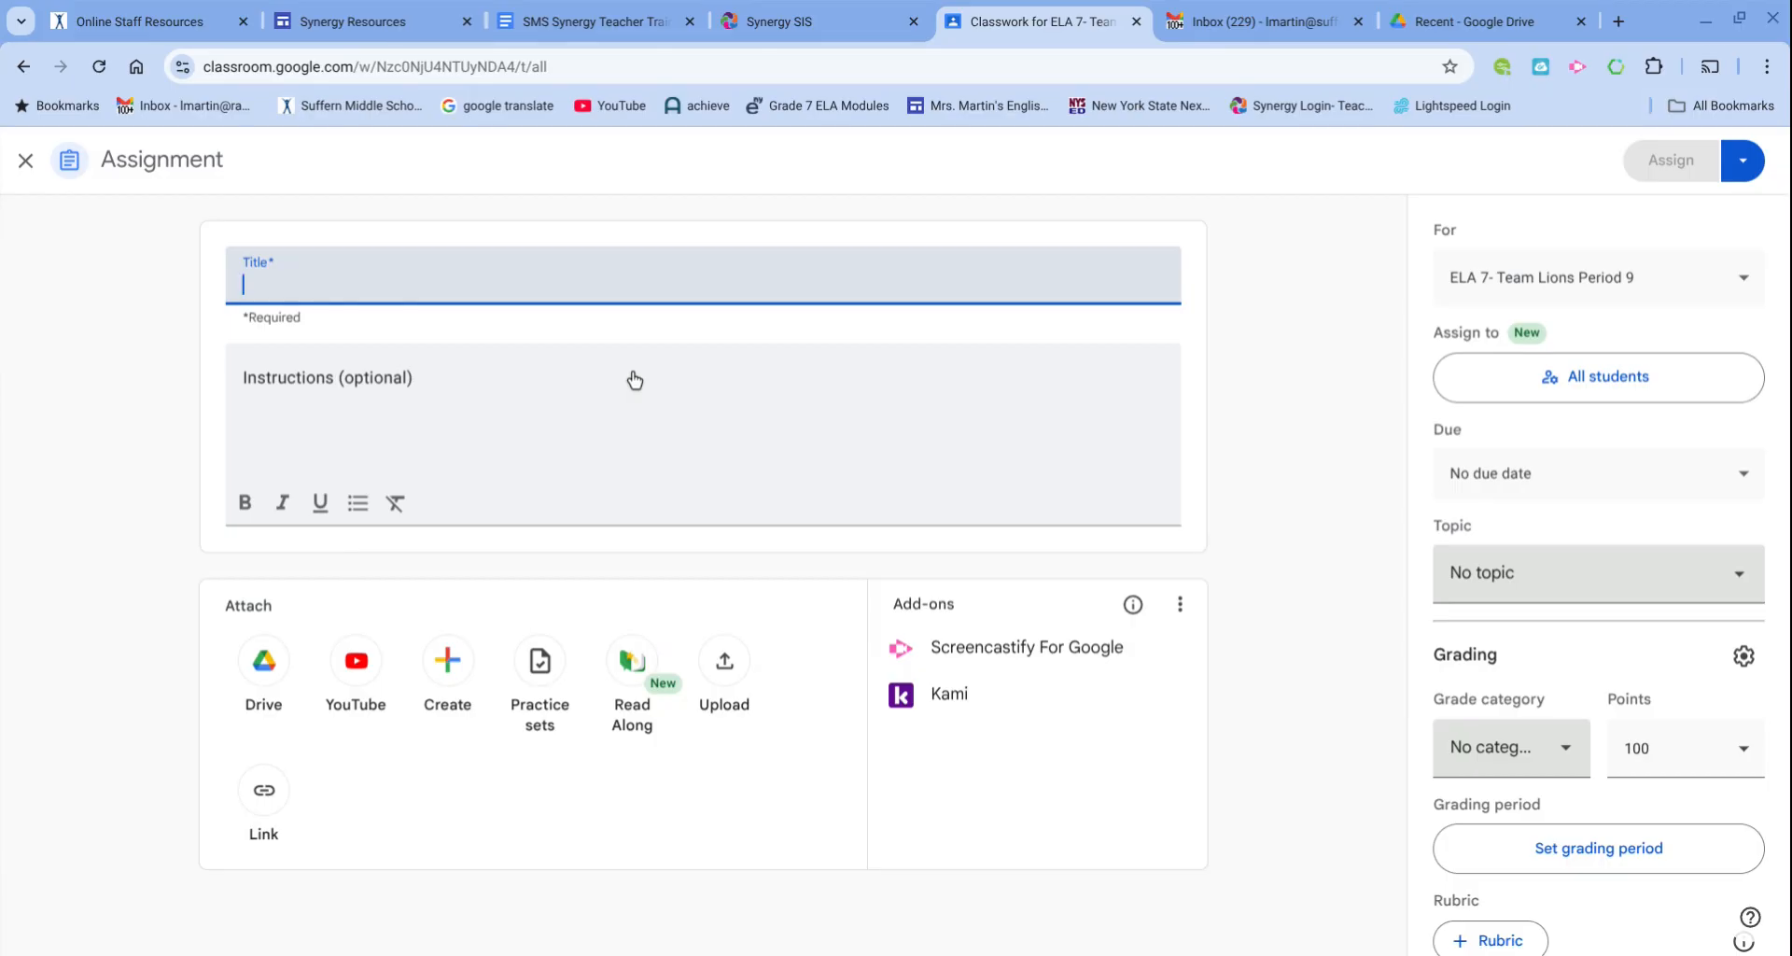
Title the assignment "Student Information Sheet"
text(Stud)
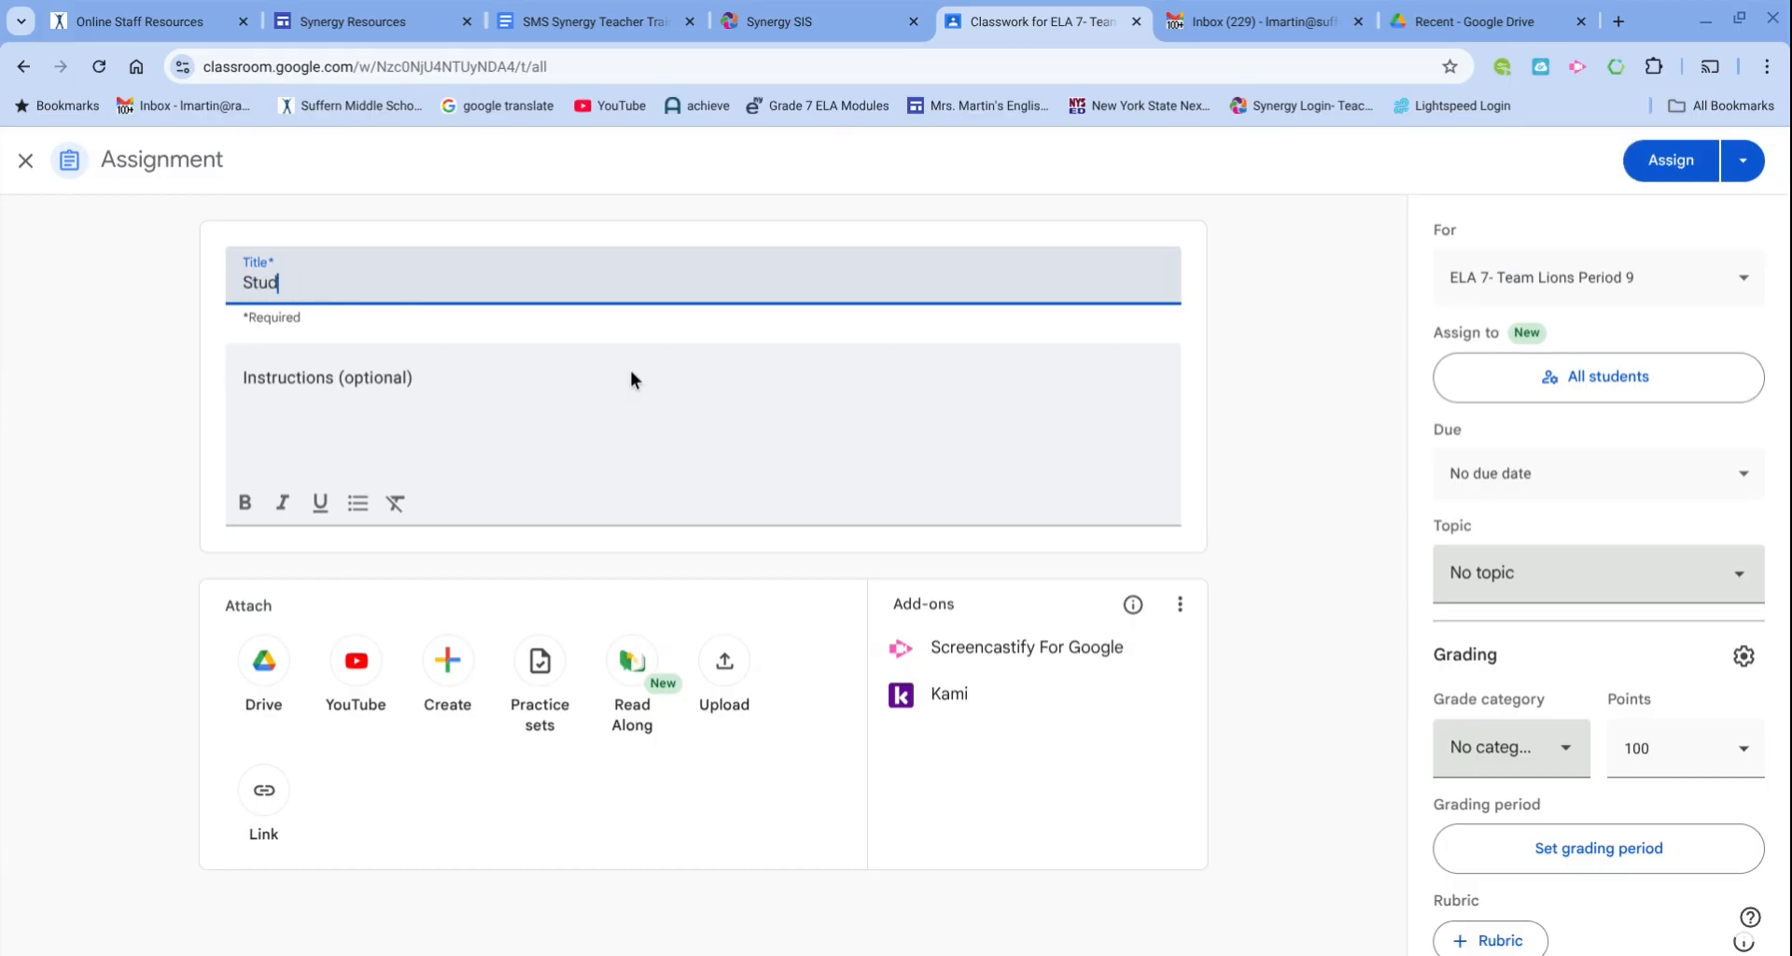
text(ent Information SHeet)
key(BackSpace)
key(BackSpace)
key(BackSpace)
key(BackSpace)
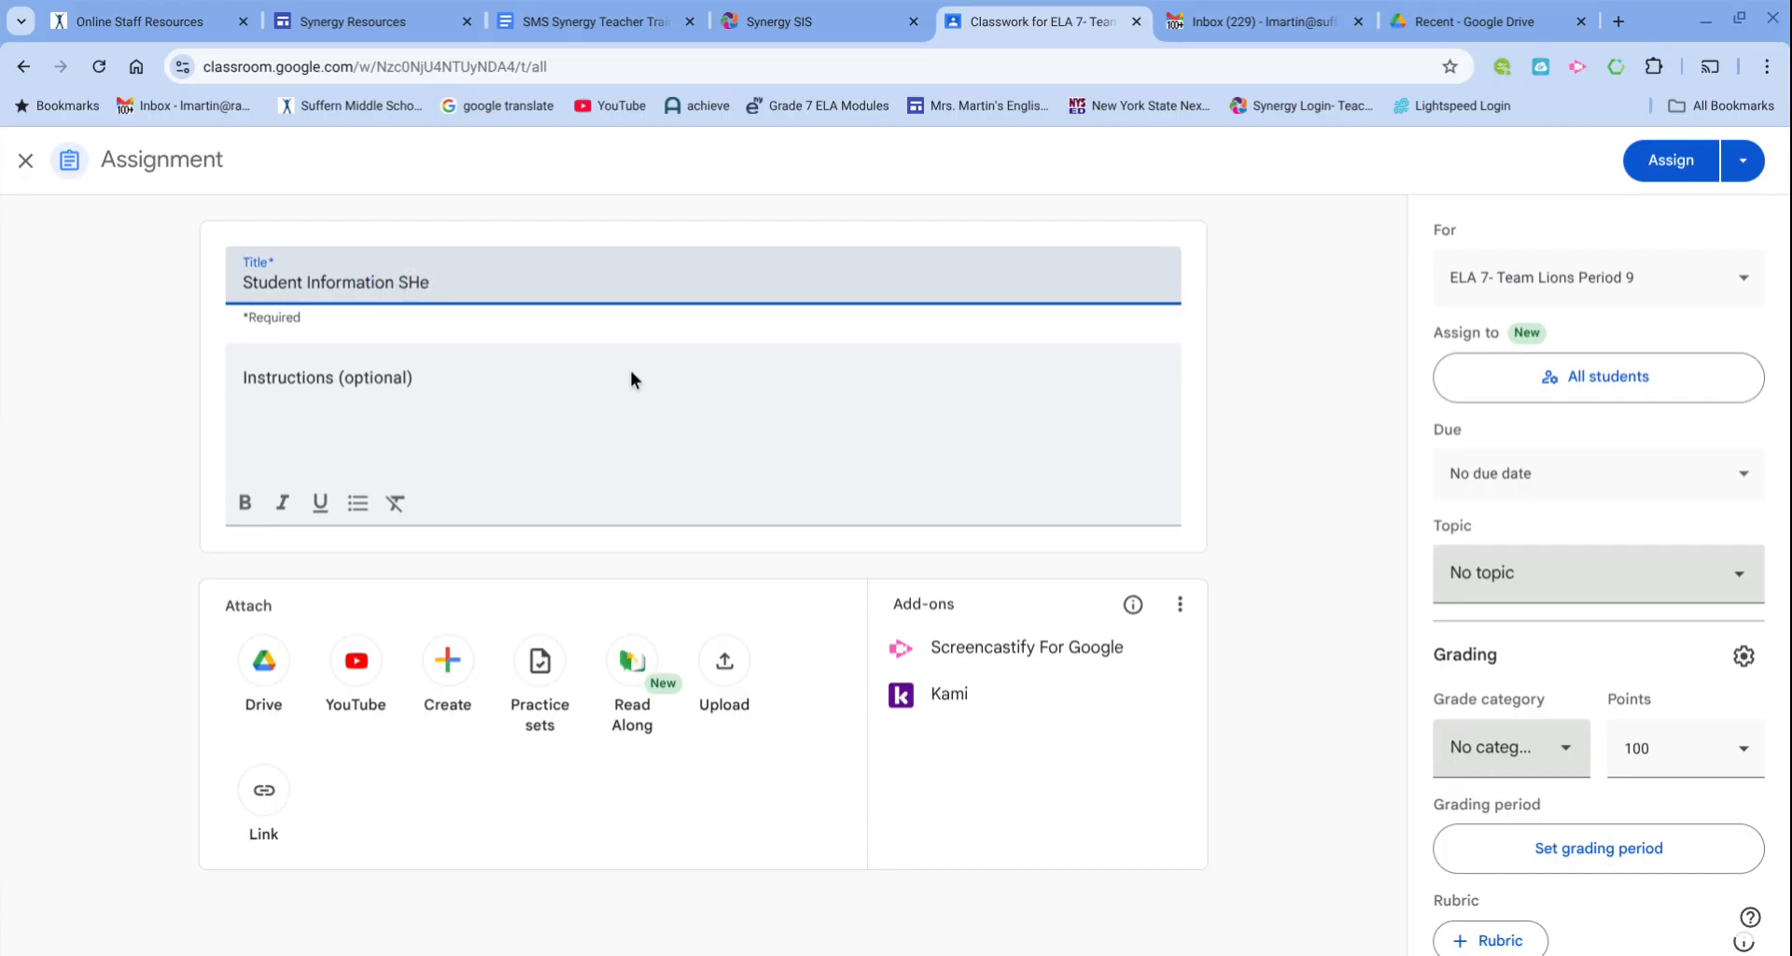
text(heet)
Enter the assignment instructions "Please complete as honestly as possible. This will be due tomorrow."
click(569, 403)
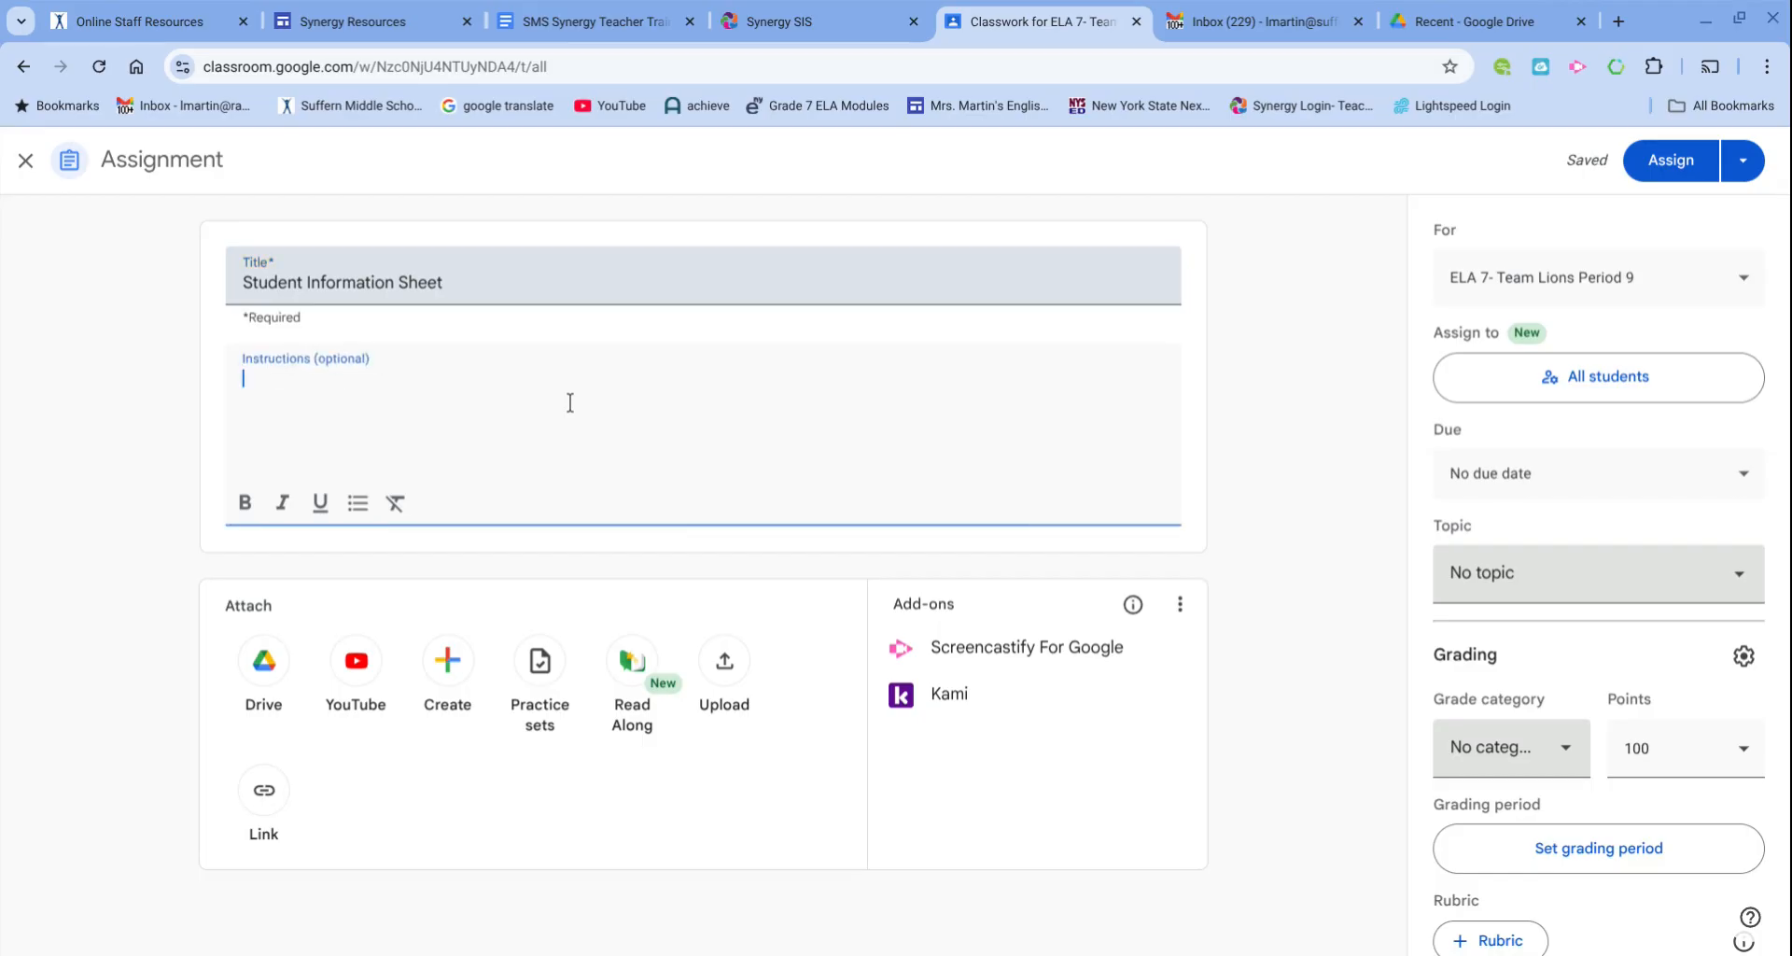
text(Please complete )
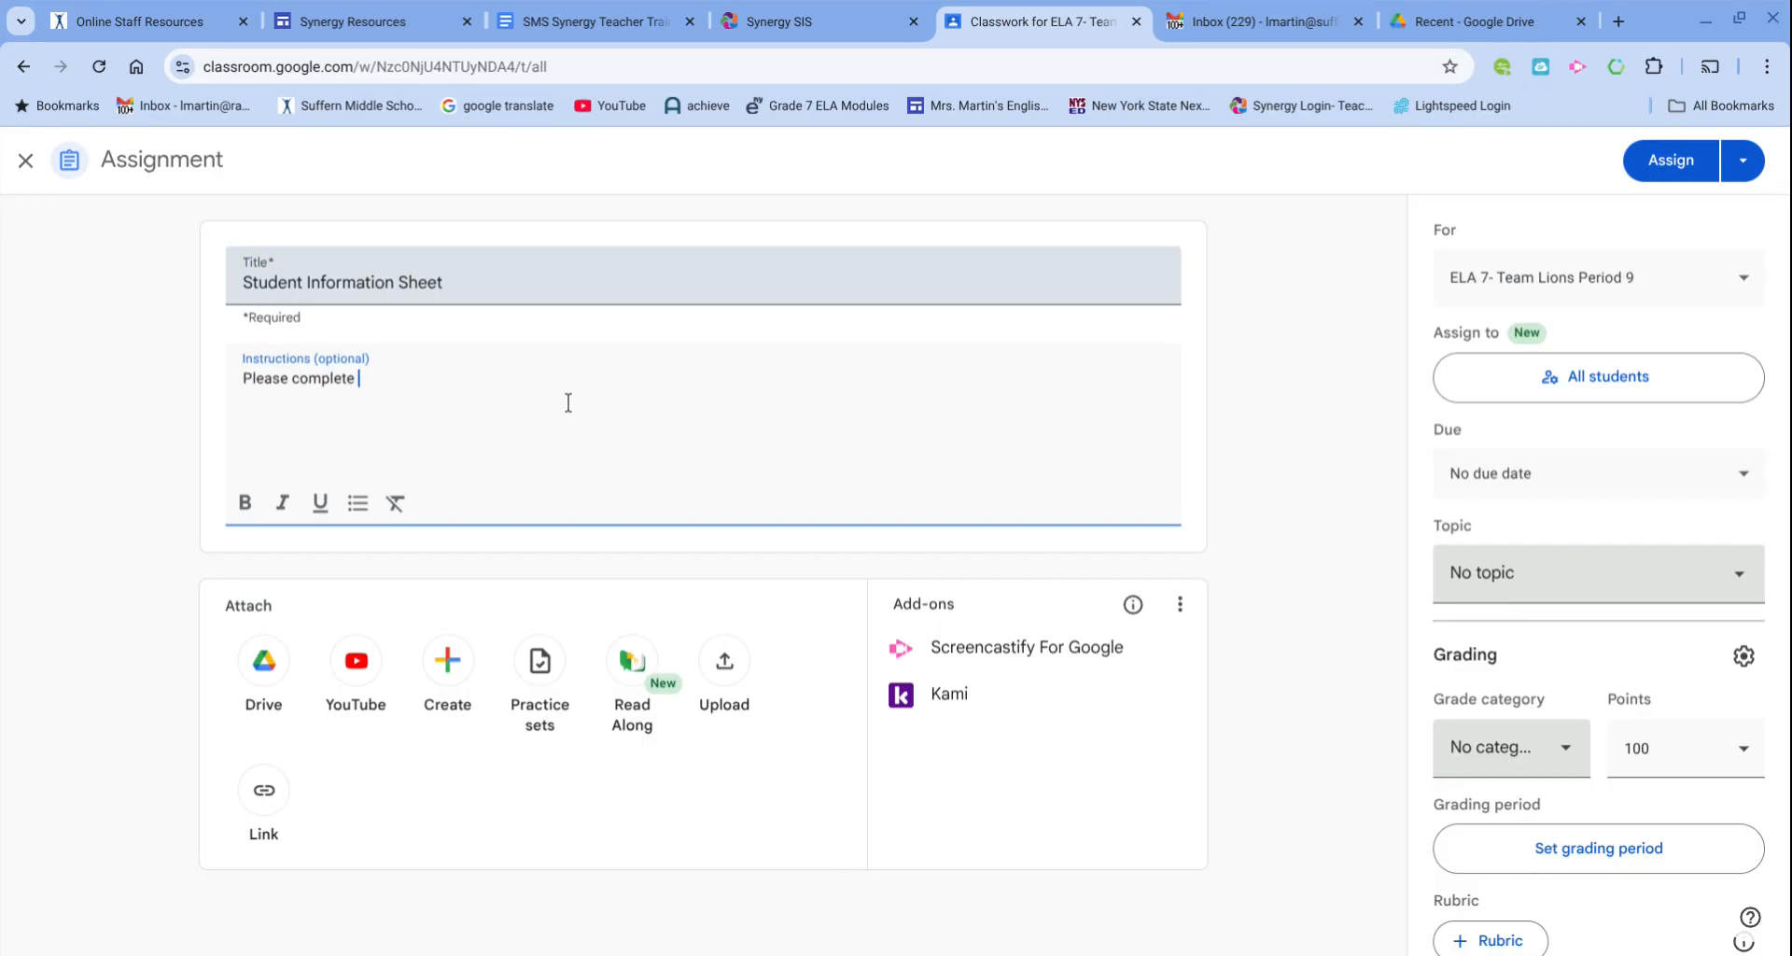
text(as honestly as possible)
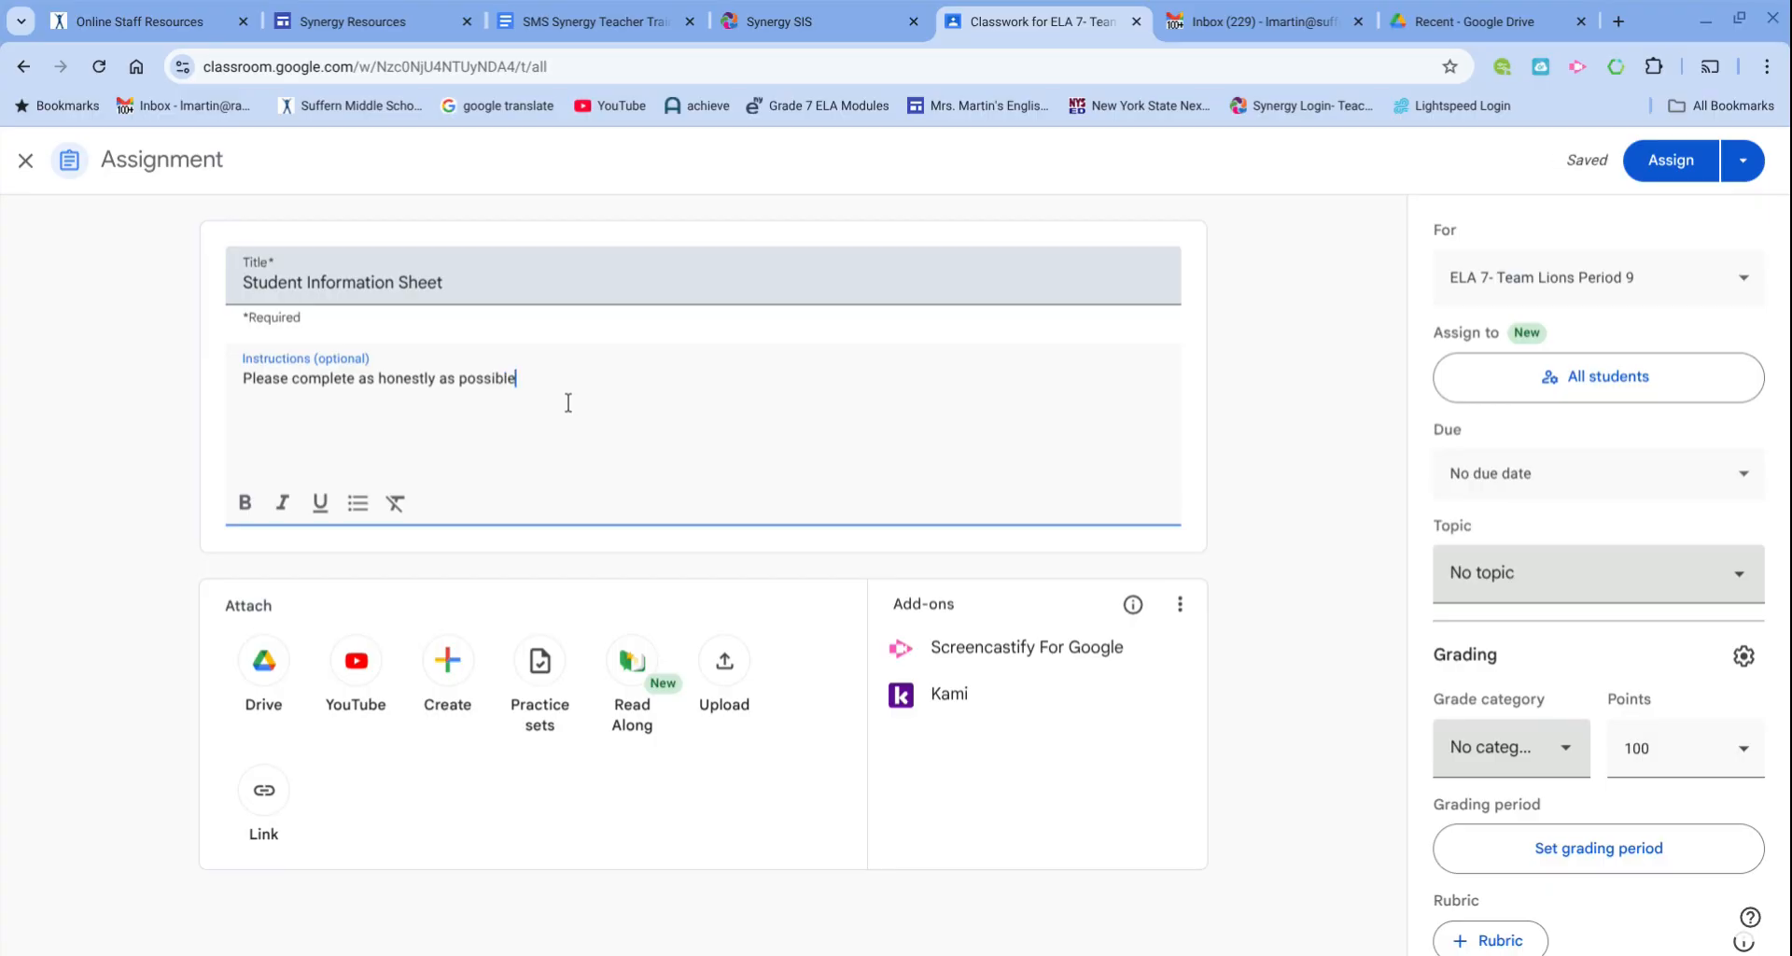
text(.)
text(This will be due tomorrow.)
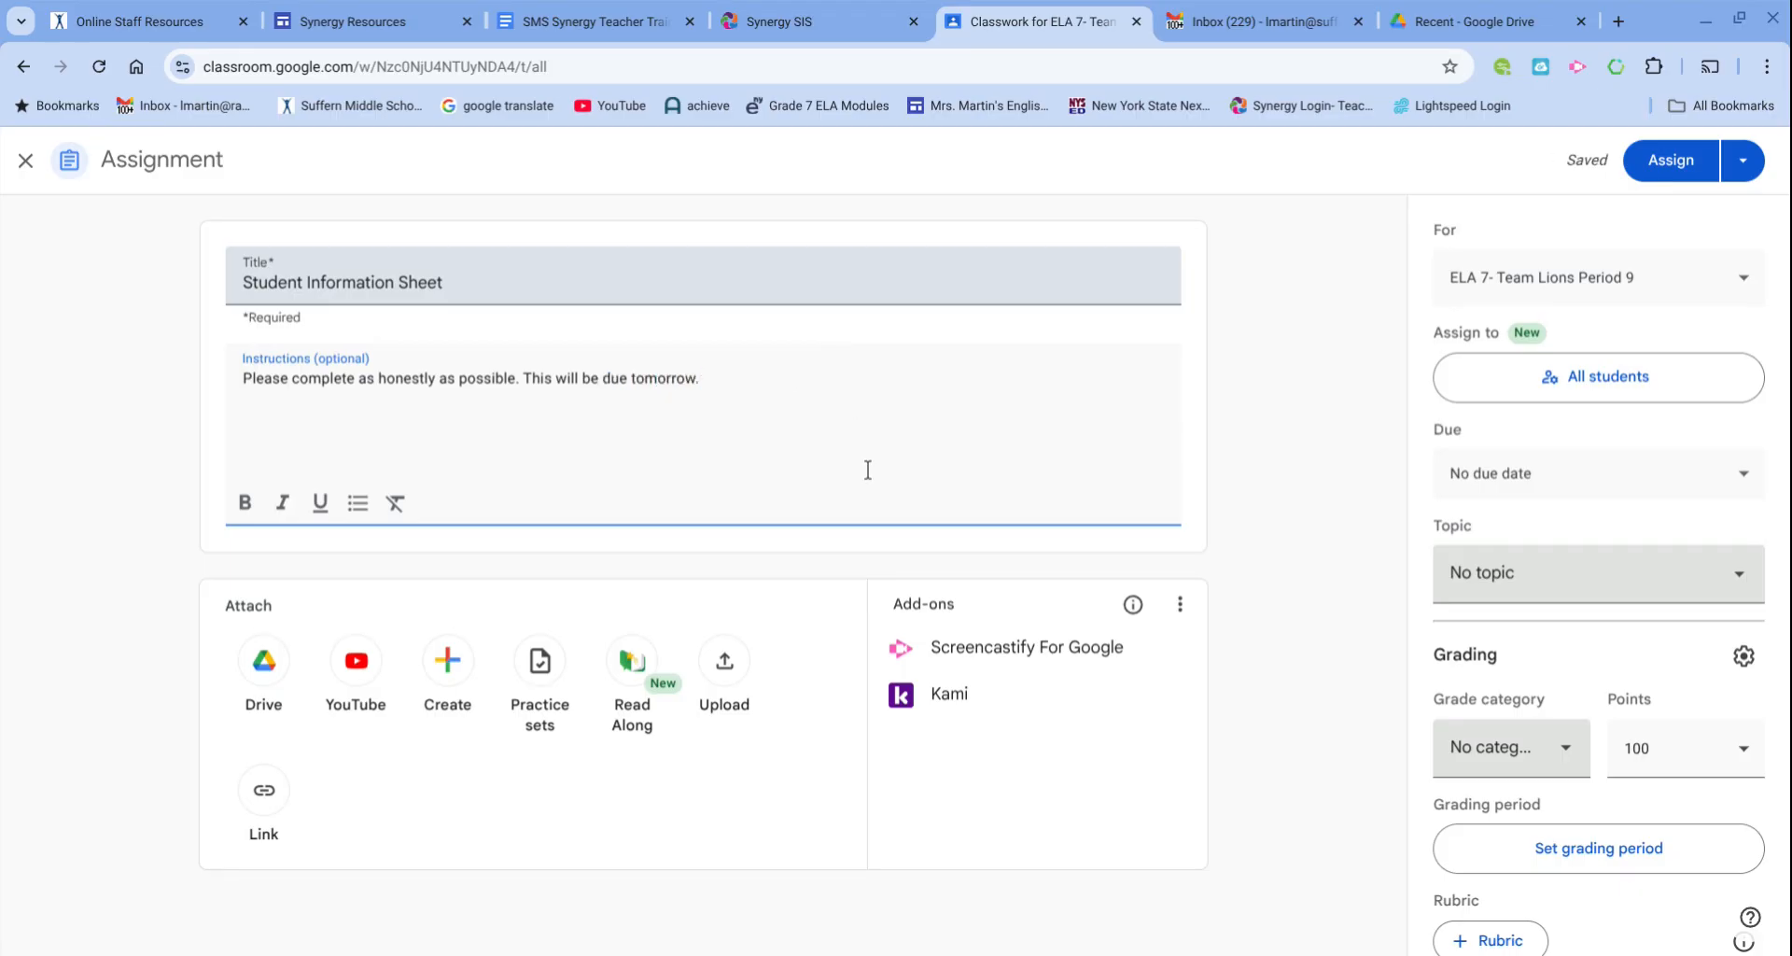
Add the sentence "It will help me get to know you!" to the end of the instructions
text( It will help me get to kow)
key(BackSpace)
key(BackSpace)
key(BackSpace)
text(nnow yo)
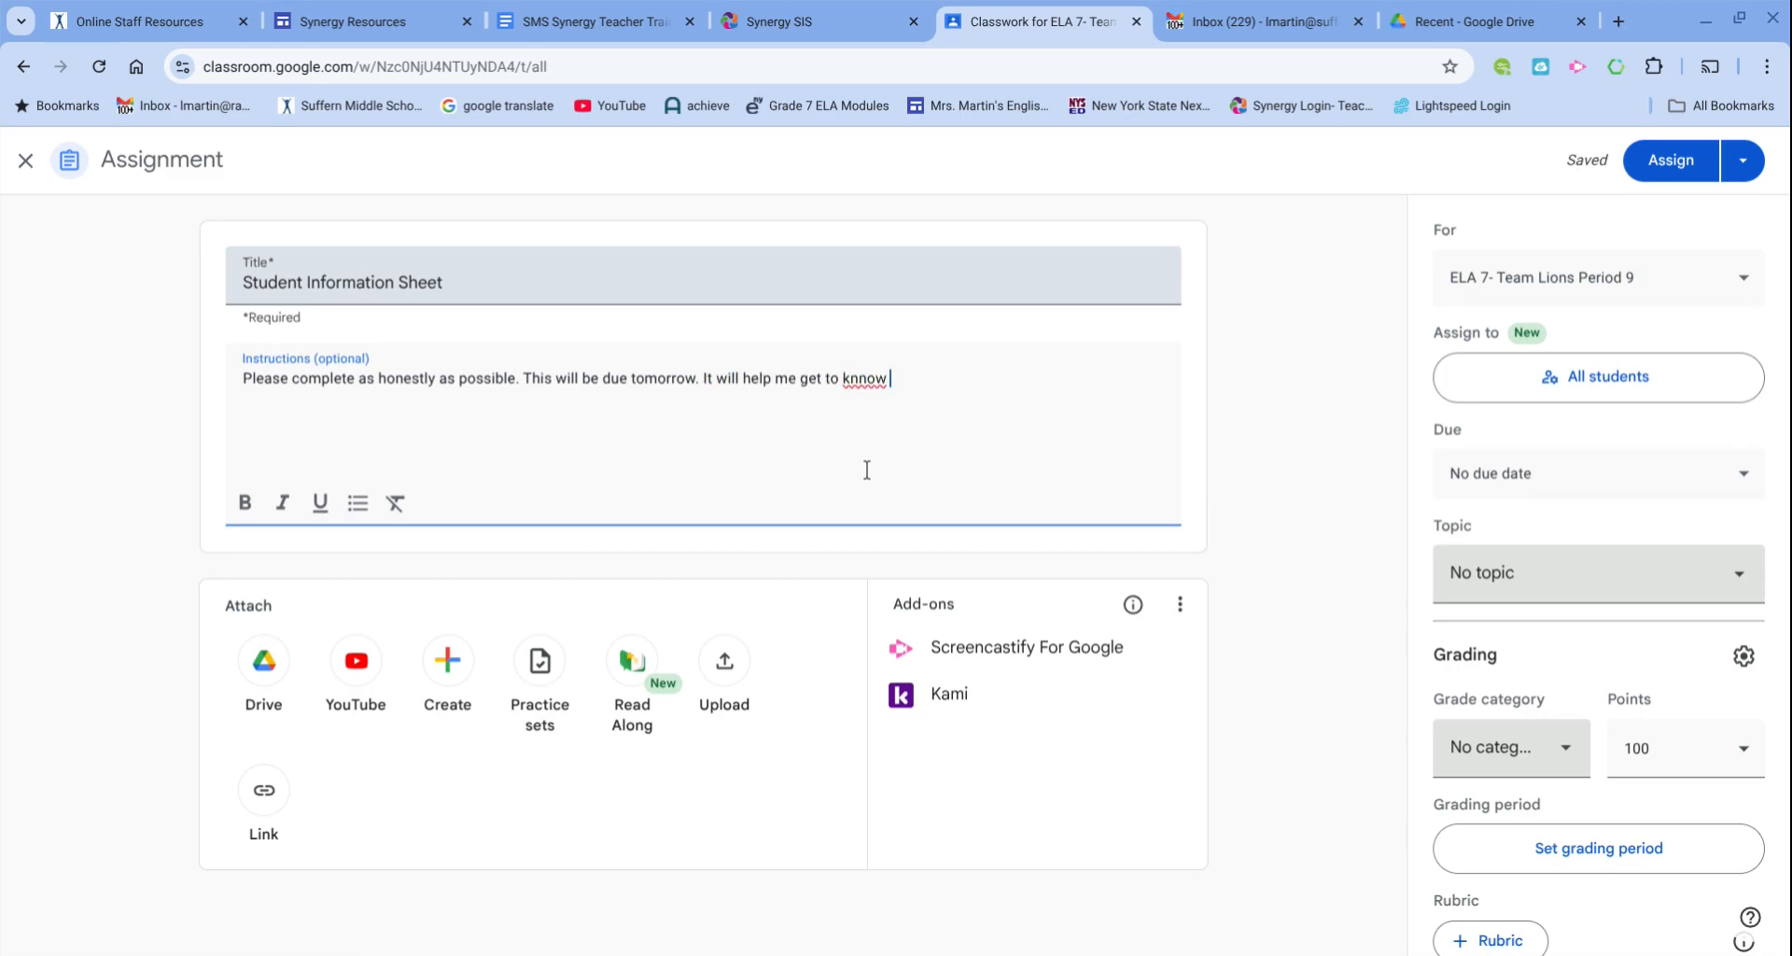
key(BackSpace)
key(BackSpace)
key(BackSpace)
key(BackSpace)
key(BackSpace)
key(BackSpace)
text(ow you)
Set the assignment's due date to 09/05/2025
click(1525, 495)
click(1654, 562)
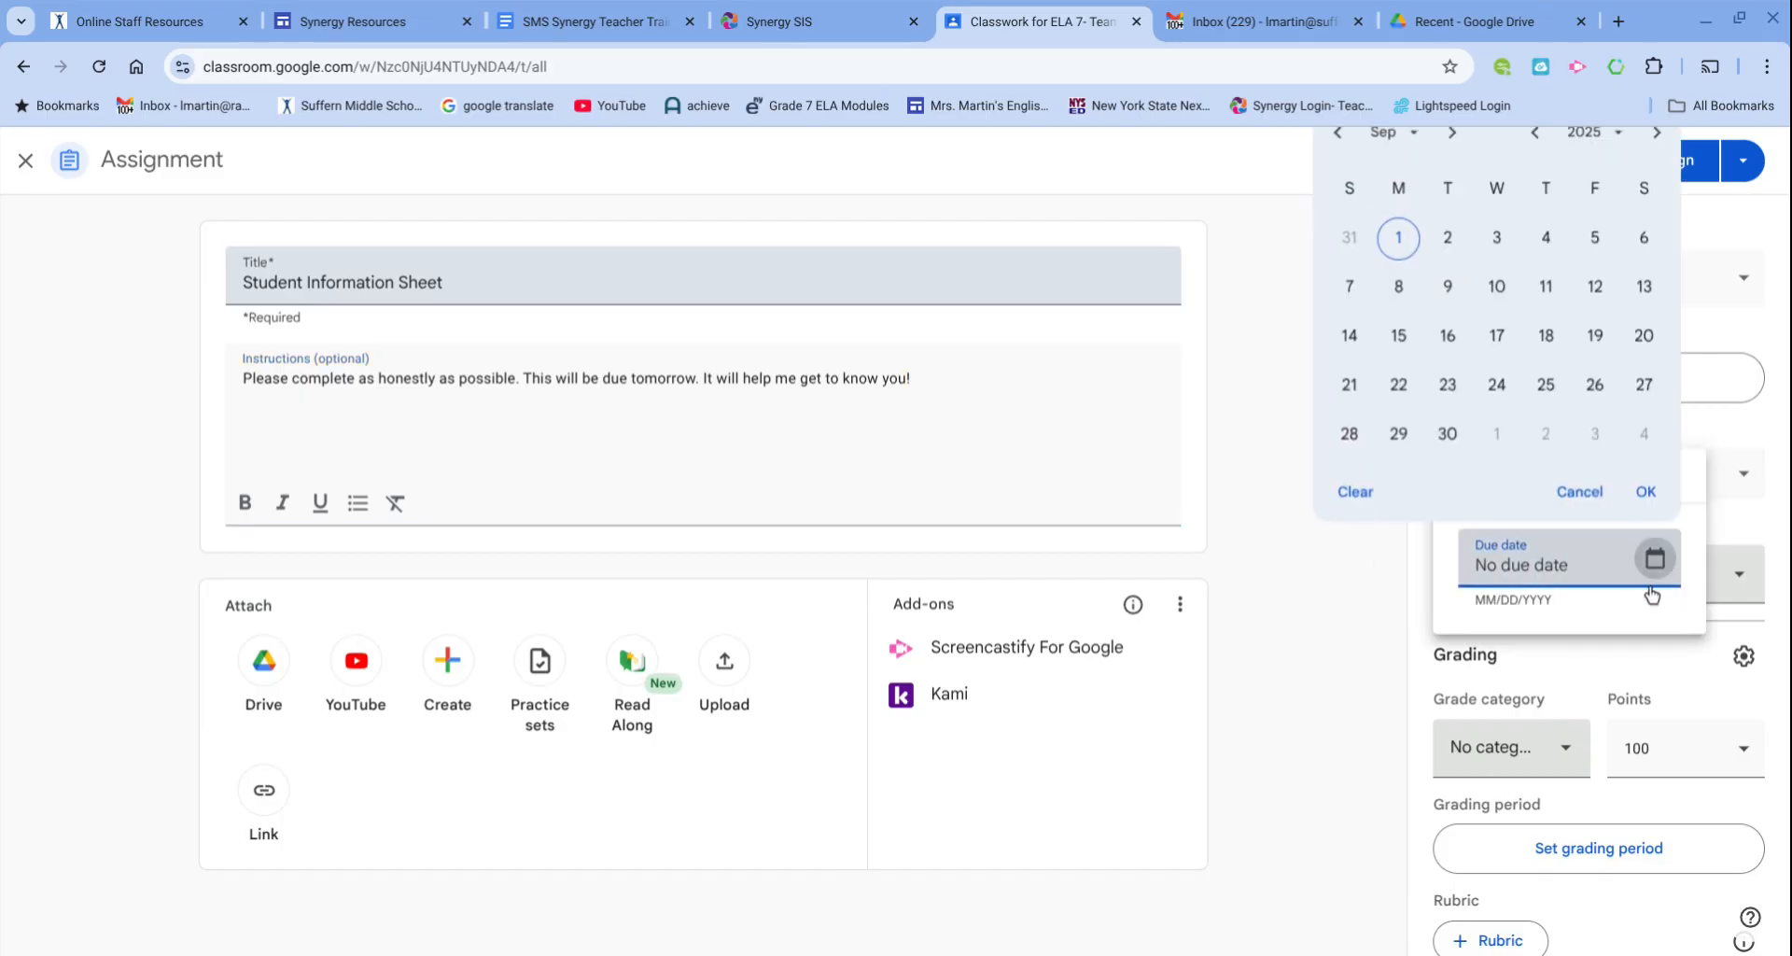
click(993, 485)
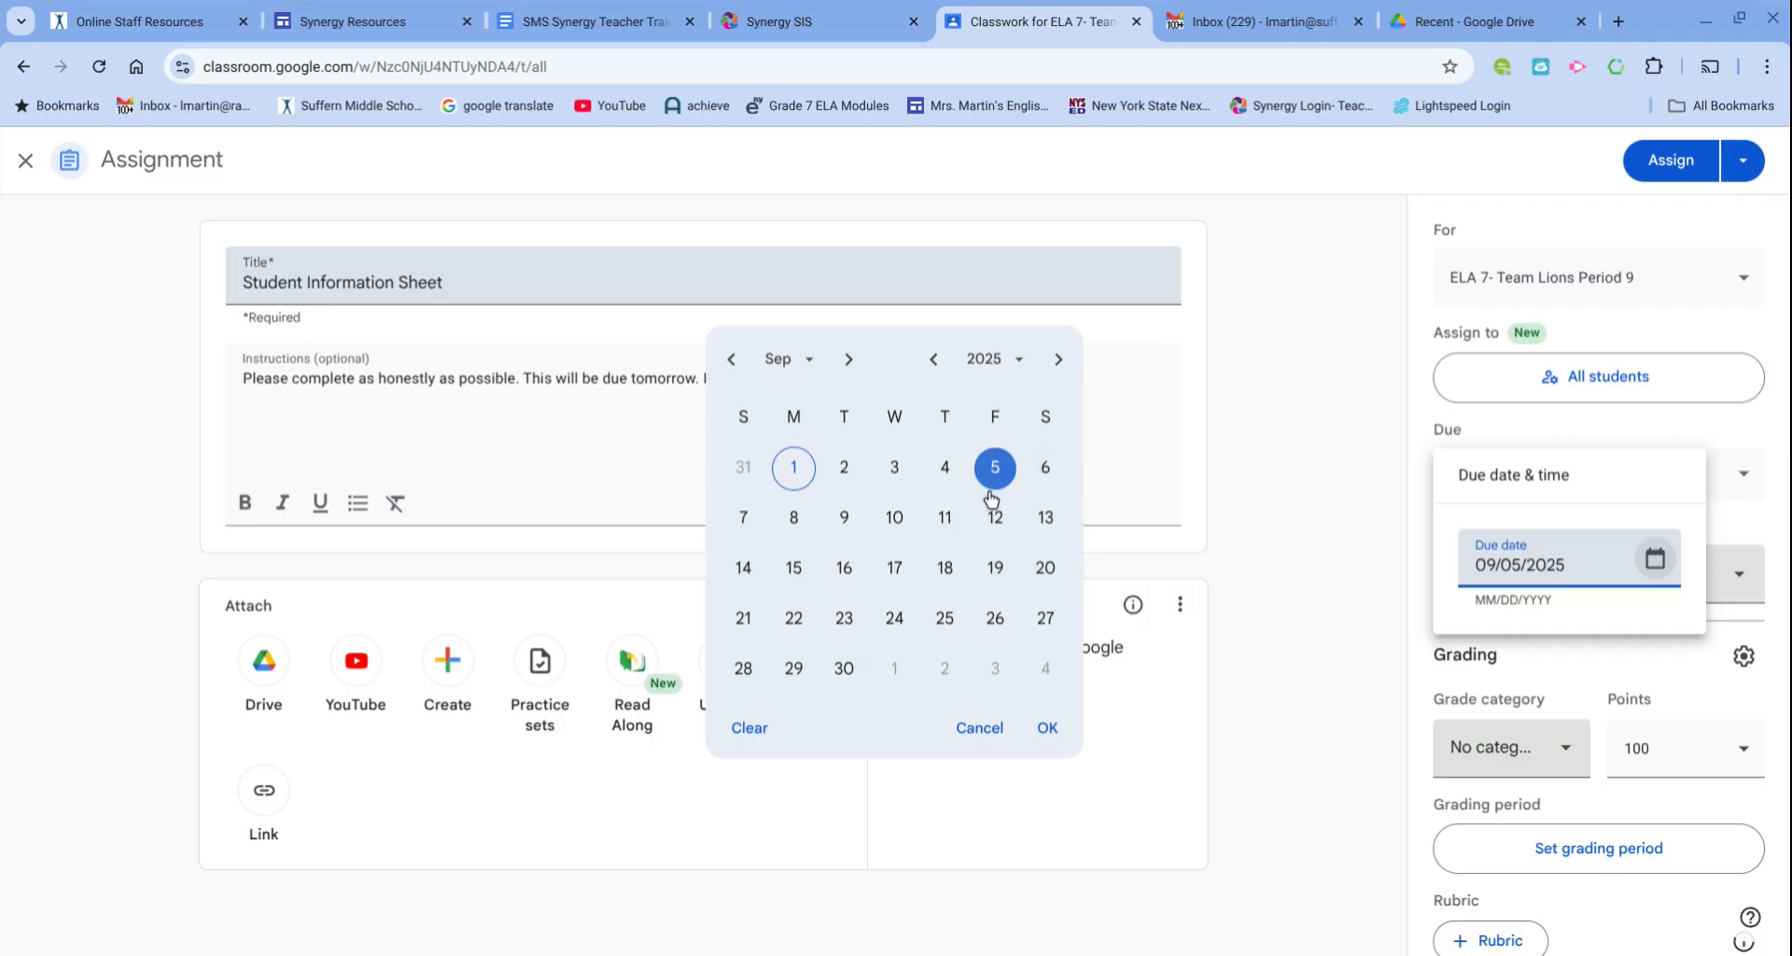
click(1352, 558)
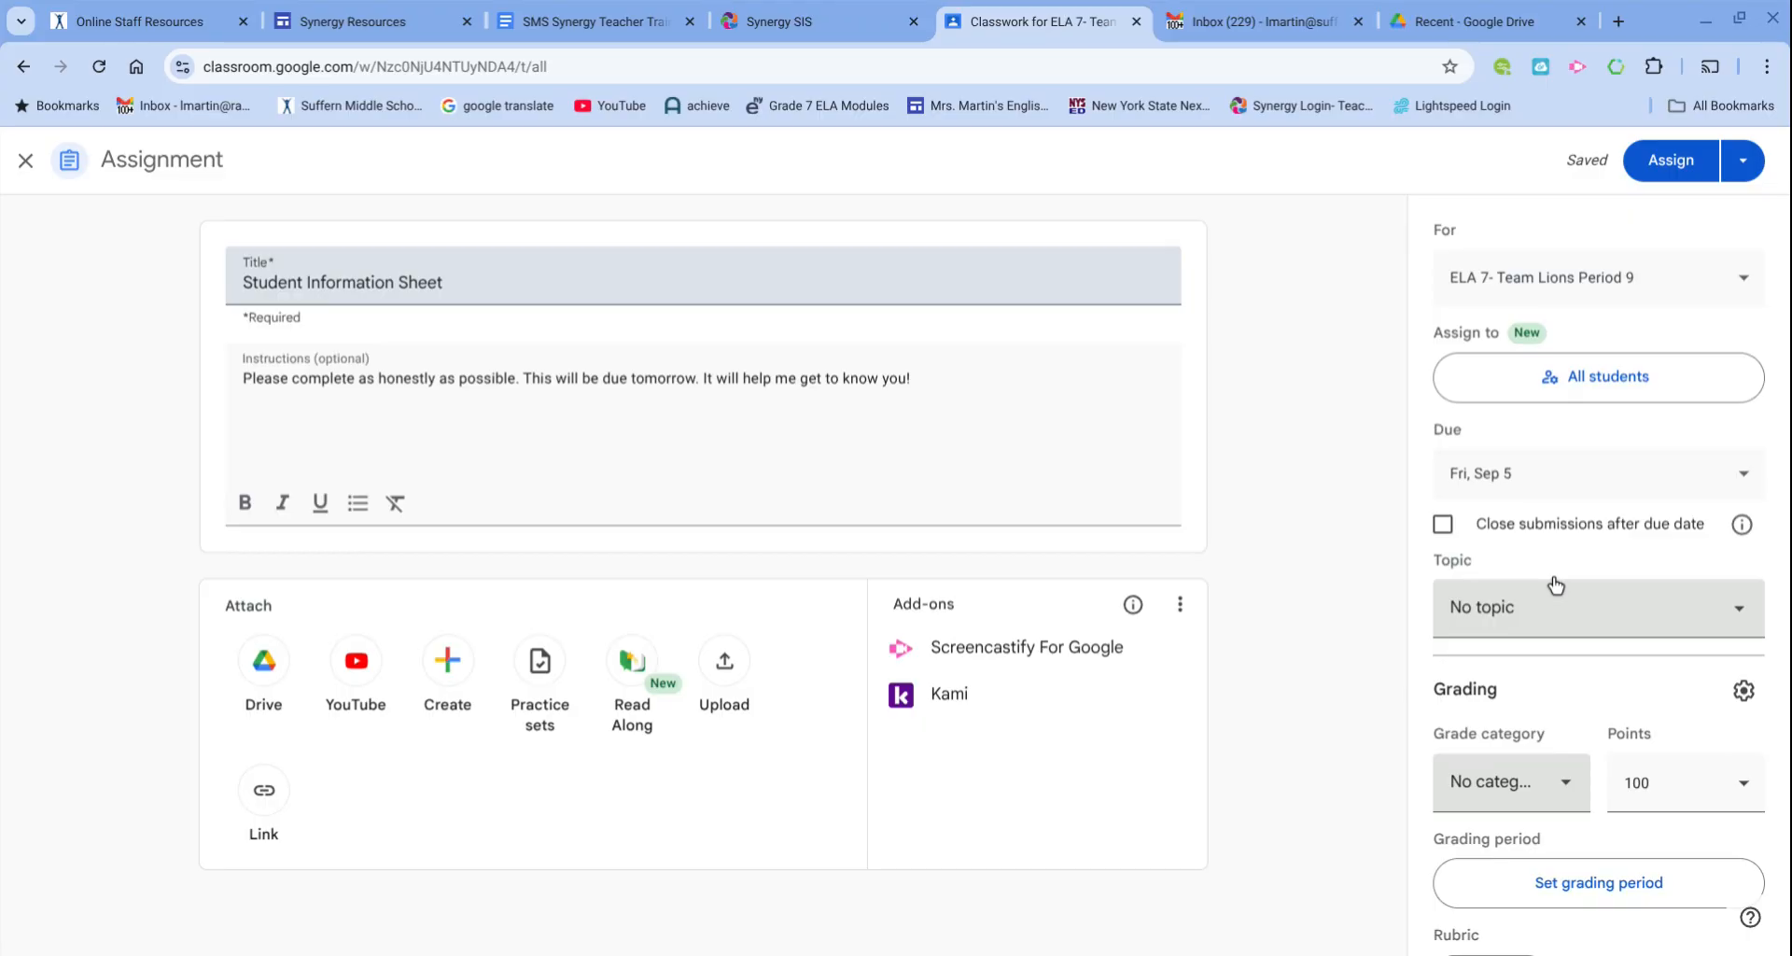
Set the assignment's topic to CLASS WORK and its grade category to Class Work
click(1540, 638)
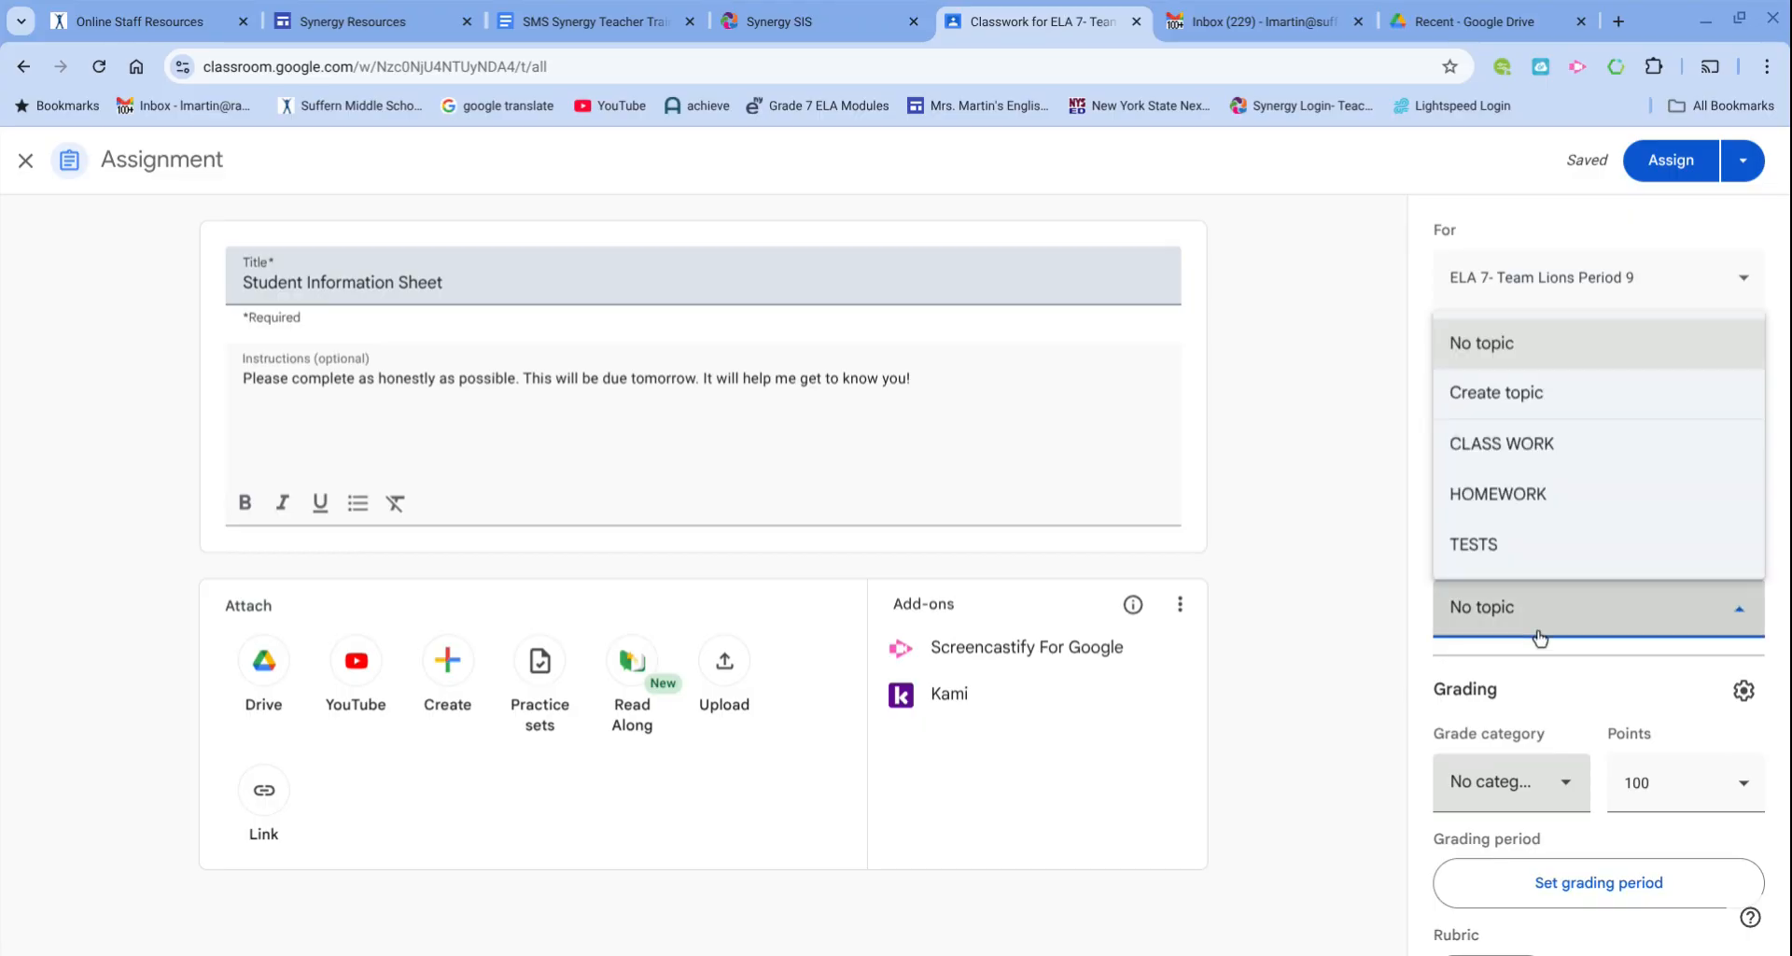
click(1527, 470)
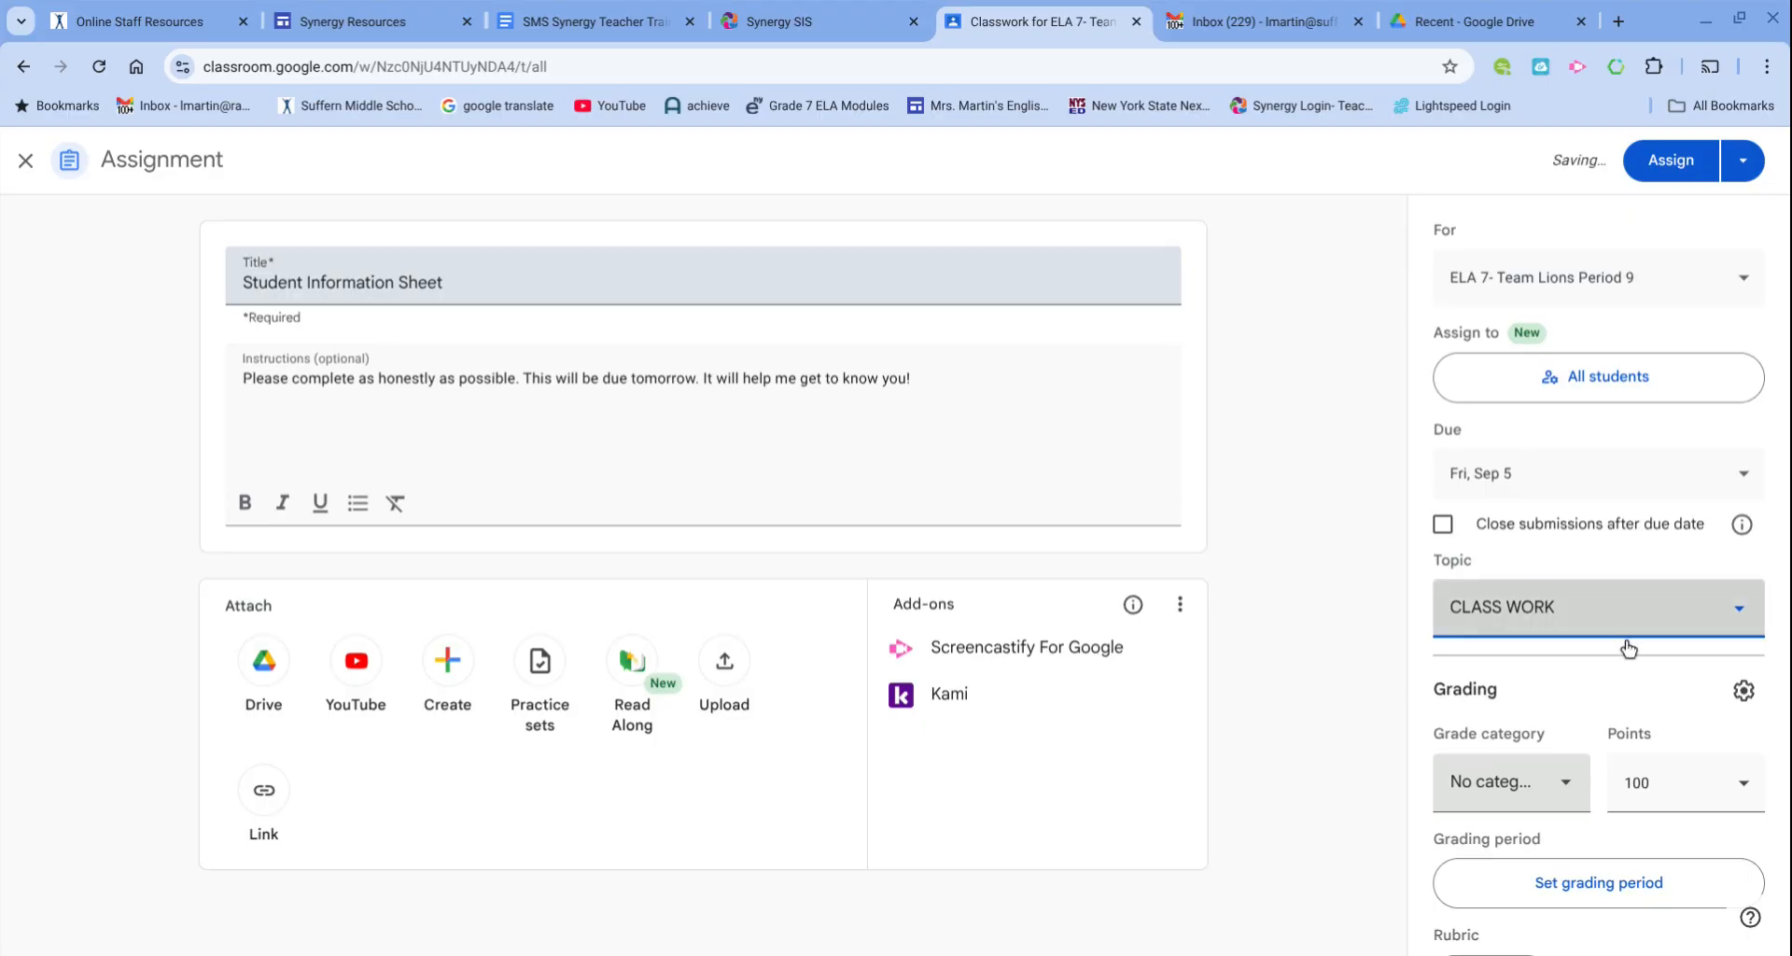
scroll(1628, 647, down, 2)
click(1527, 702)
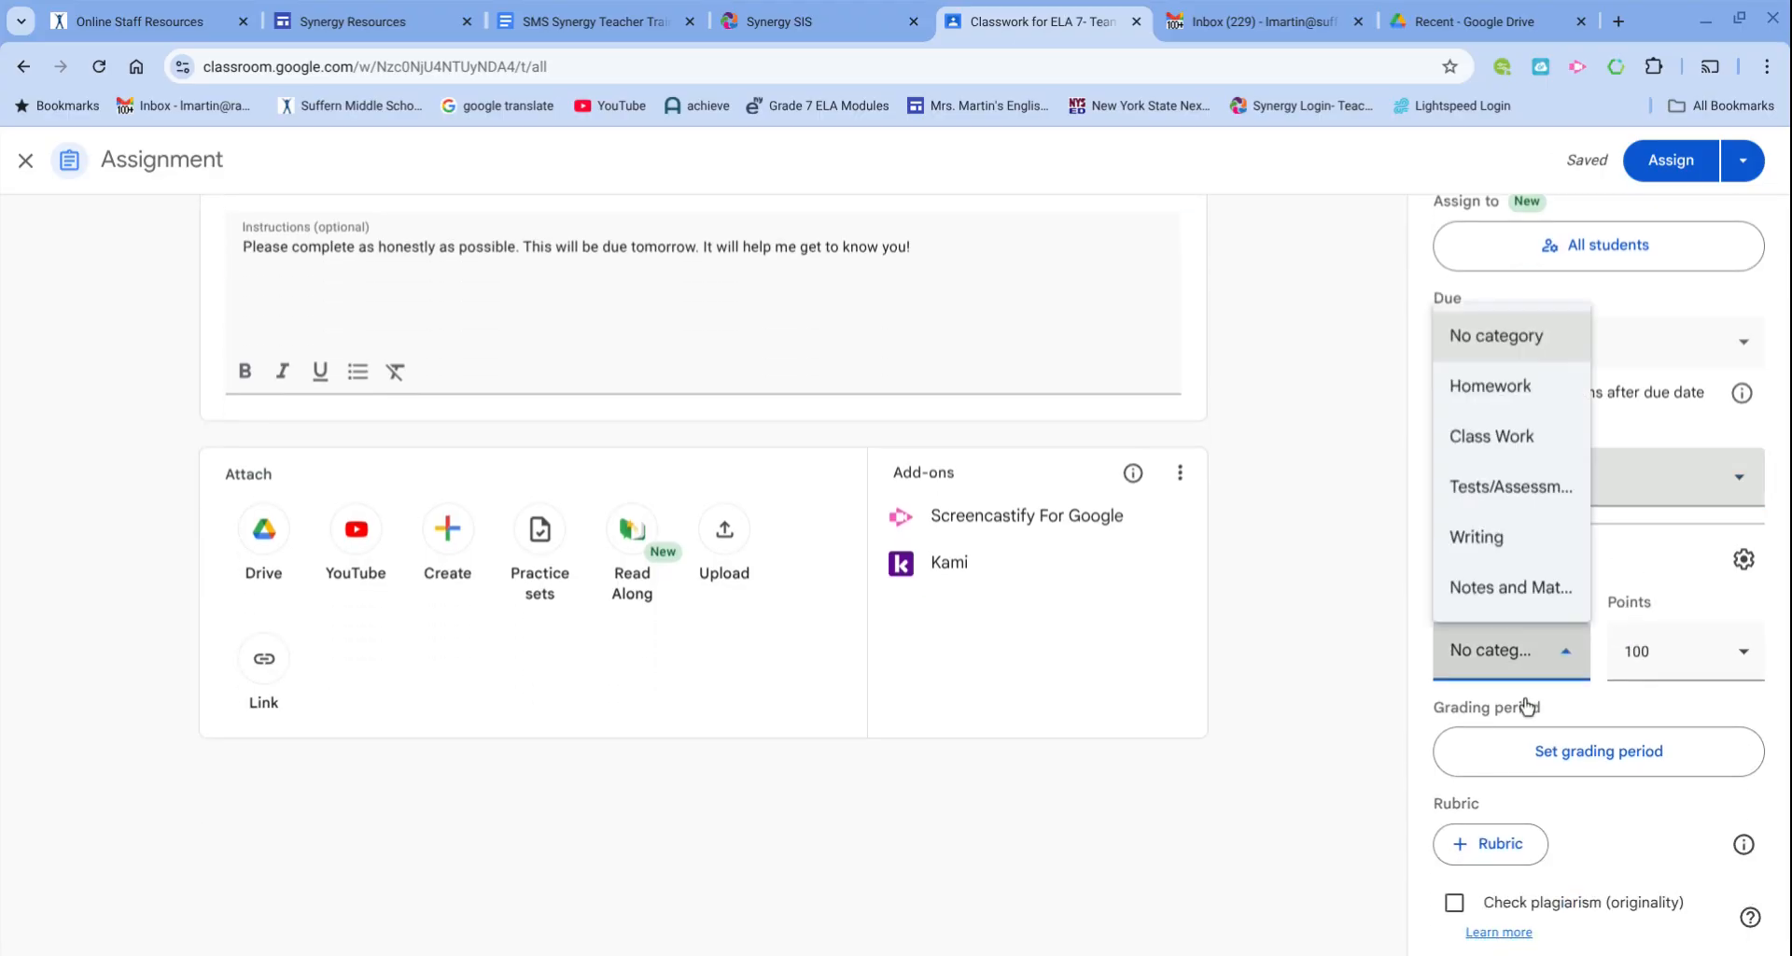
click(1515, 469)
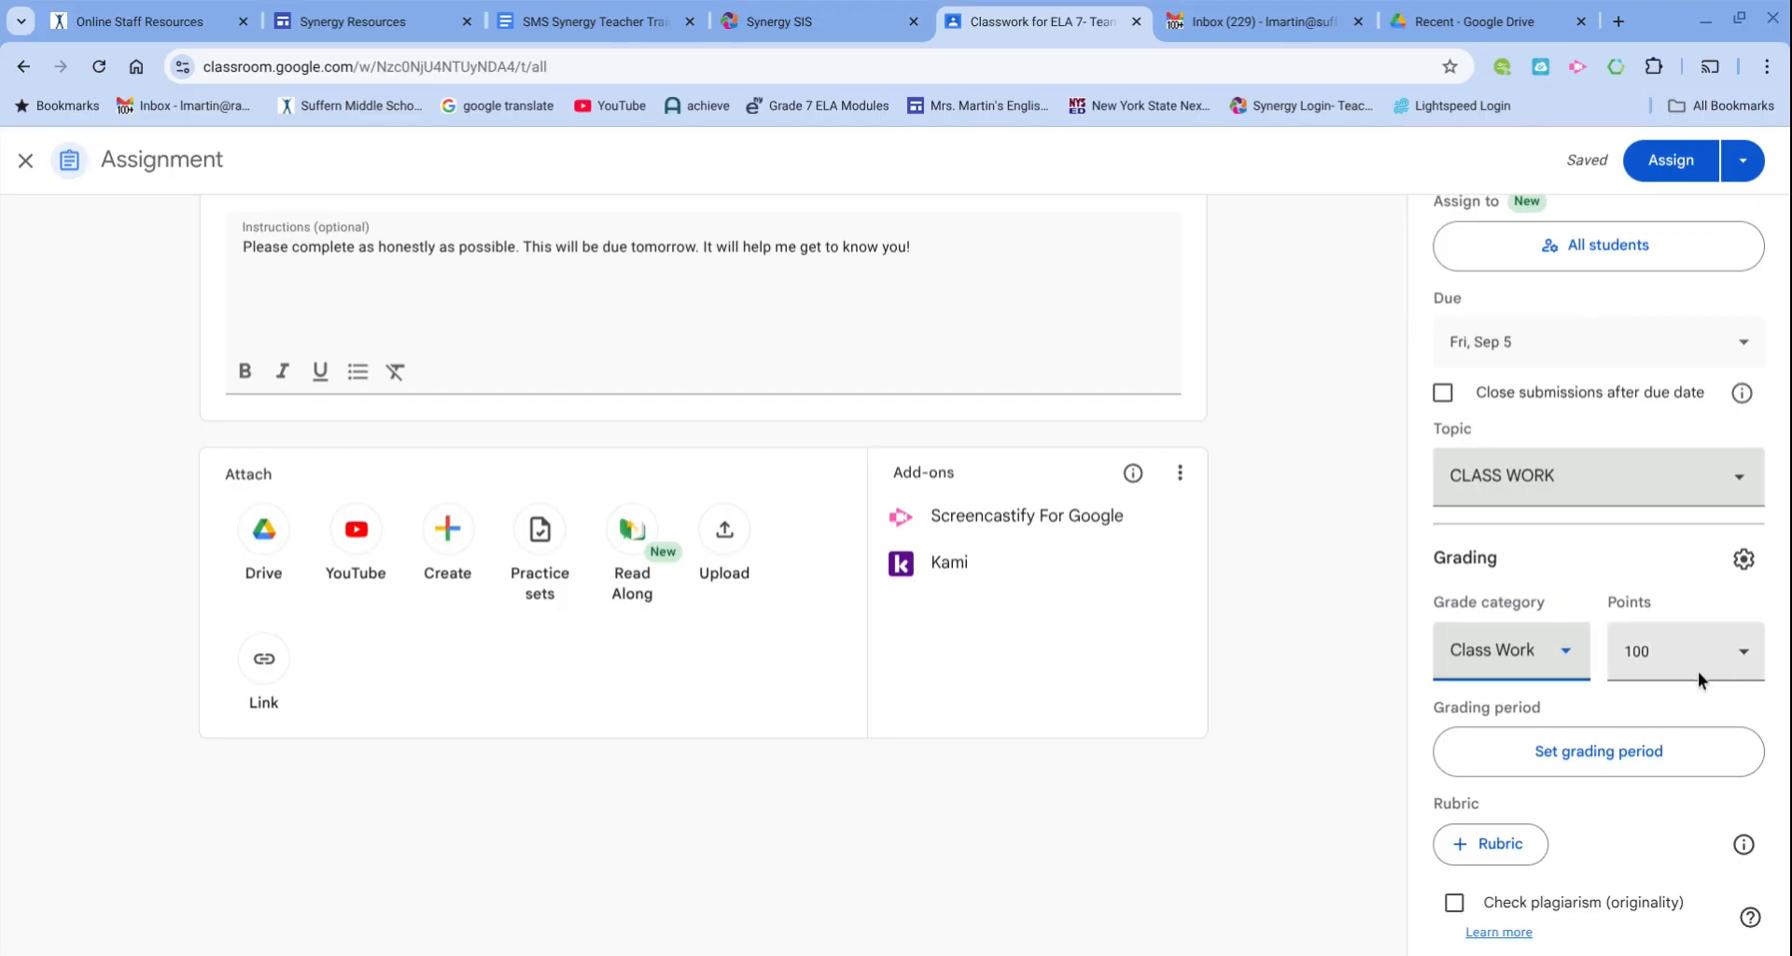
Assign the Student Information Sheet to all students of the class
scroll(1698, 670, down, 1)
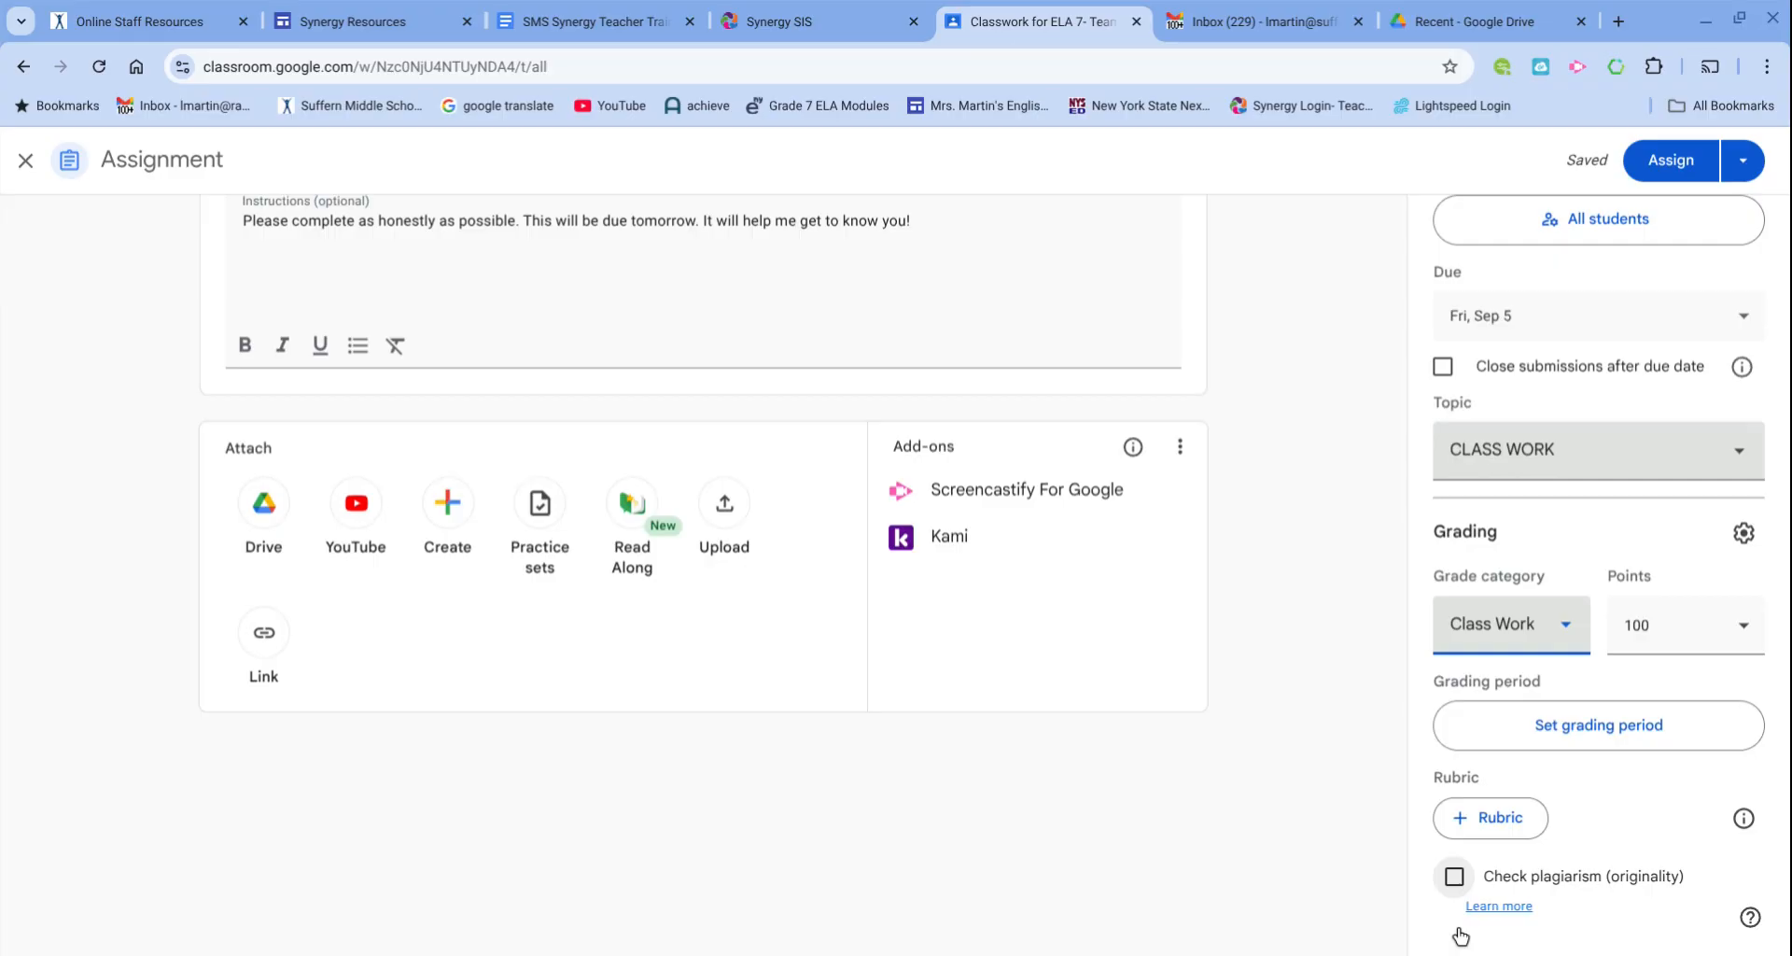
scroll(1460, 936, up, 2)
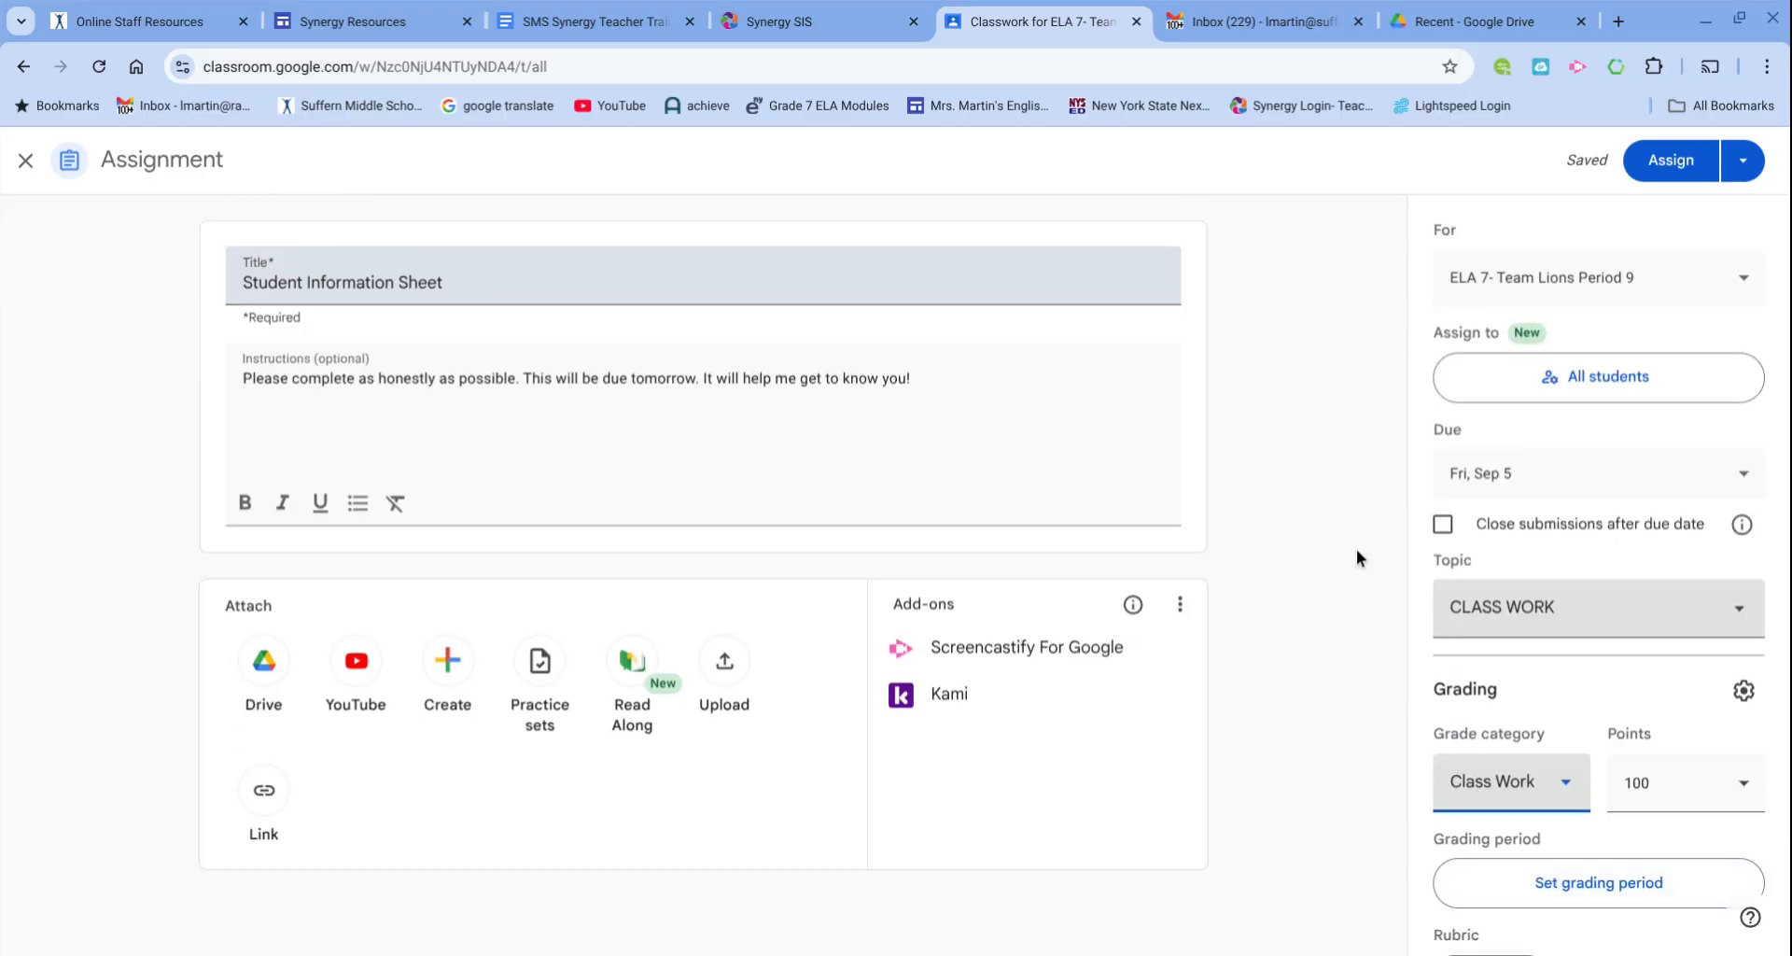
click(1671, 161)
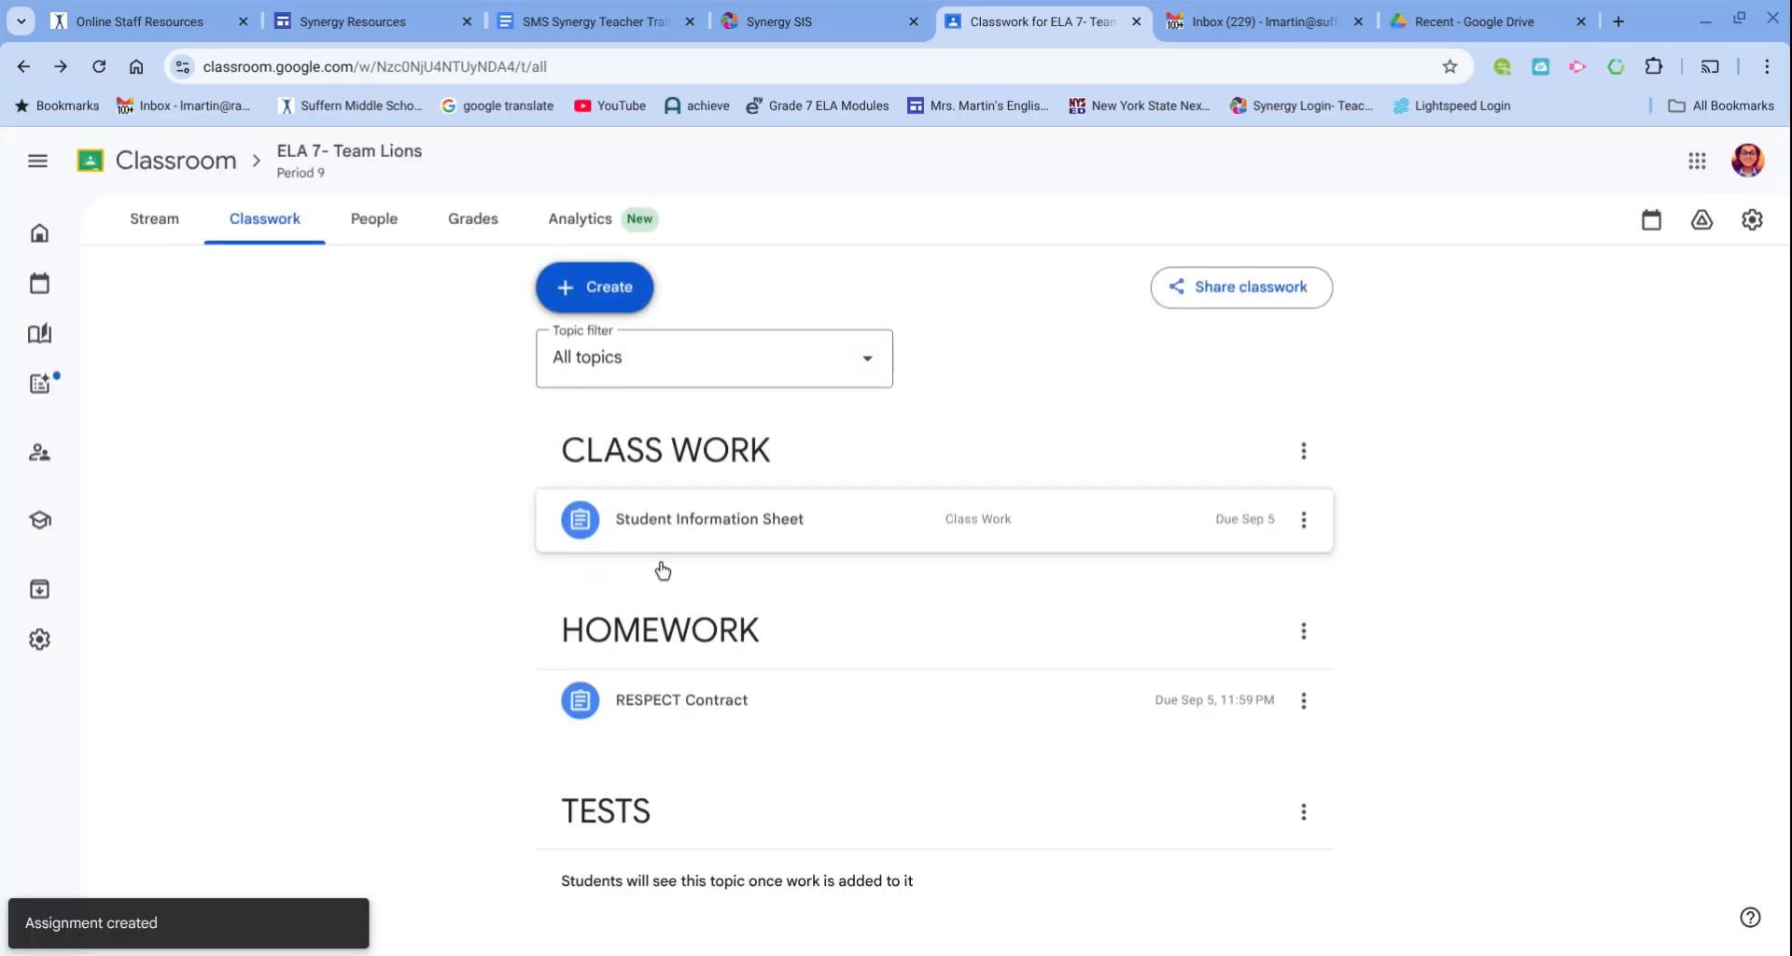
Review the posted Student Information Sheet's details and options, as well as its entry in the class stream
click(735, 552)
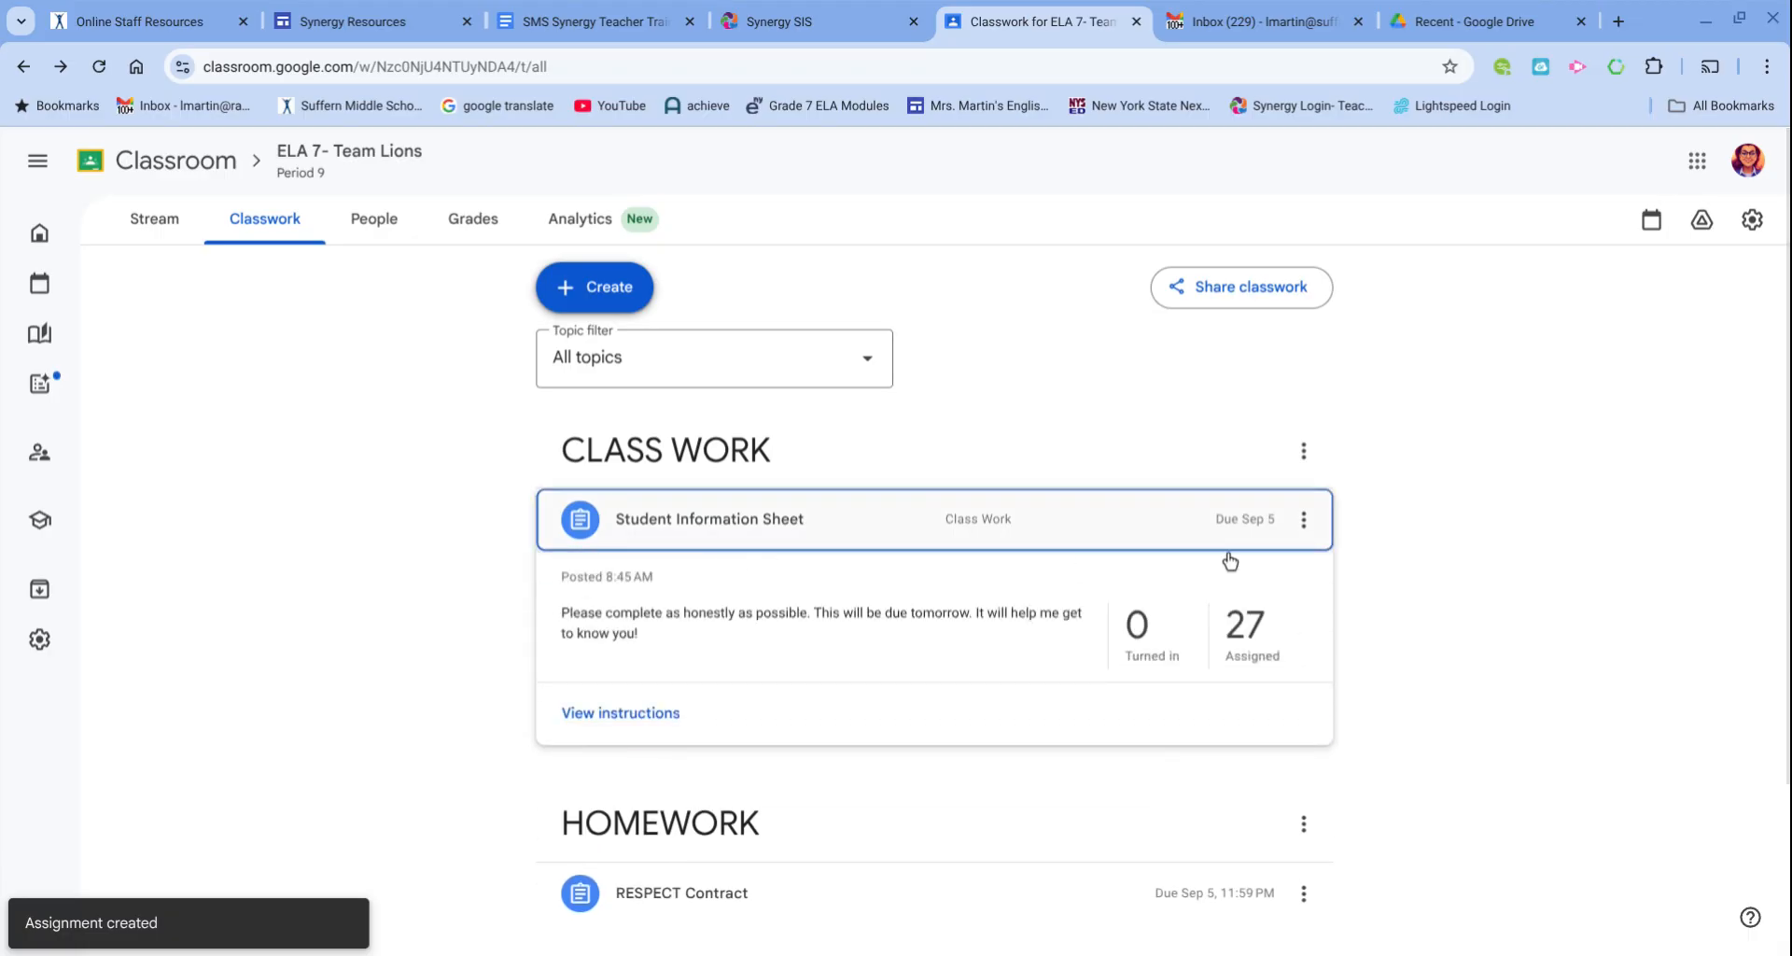
click(1303, 523)
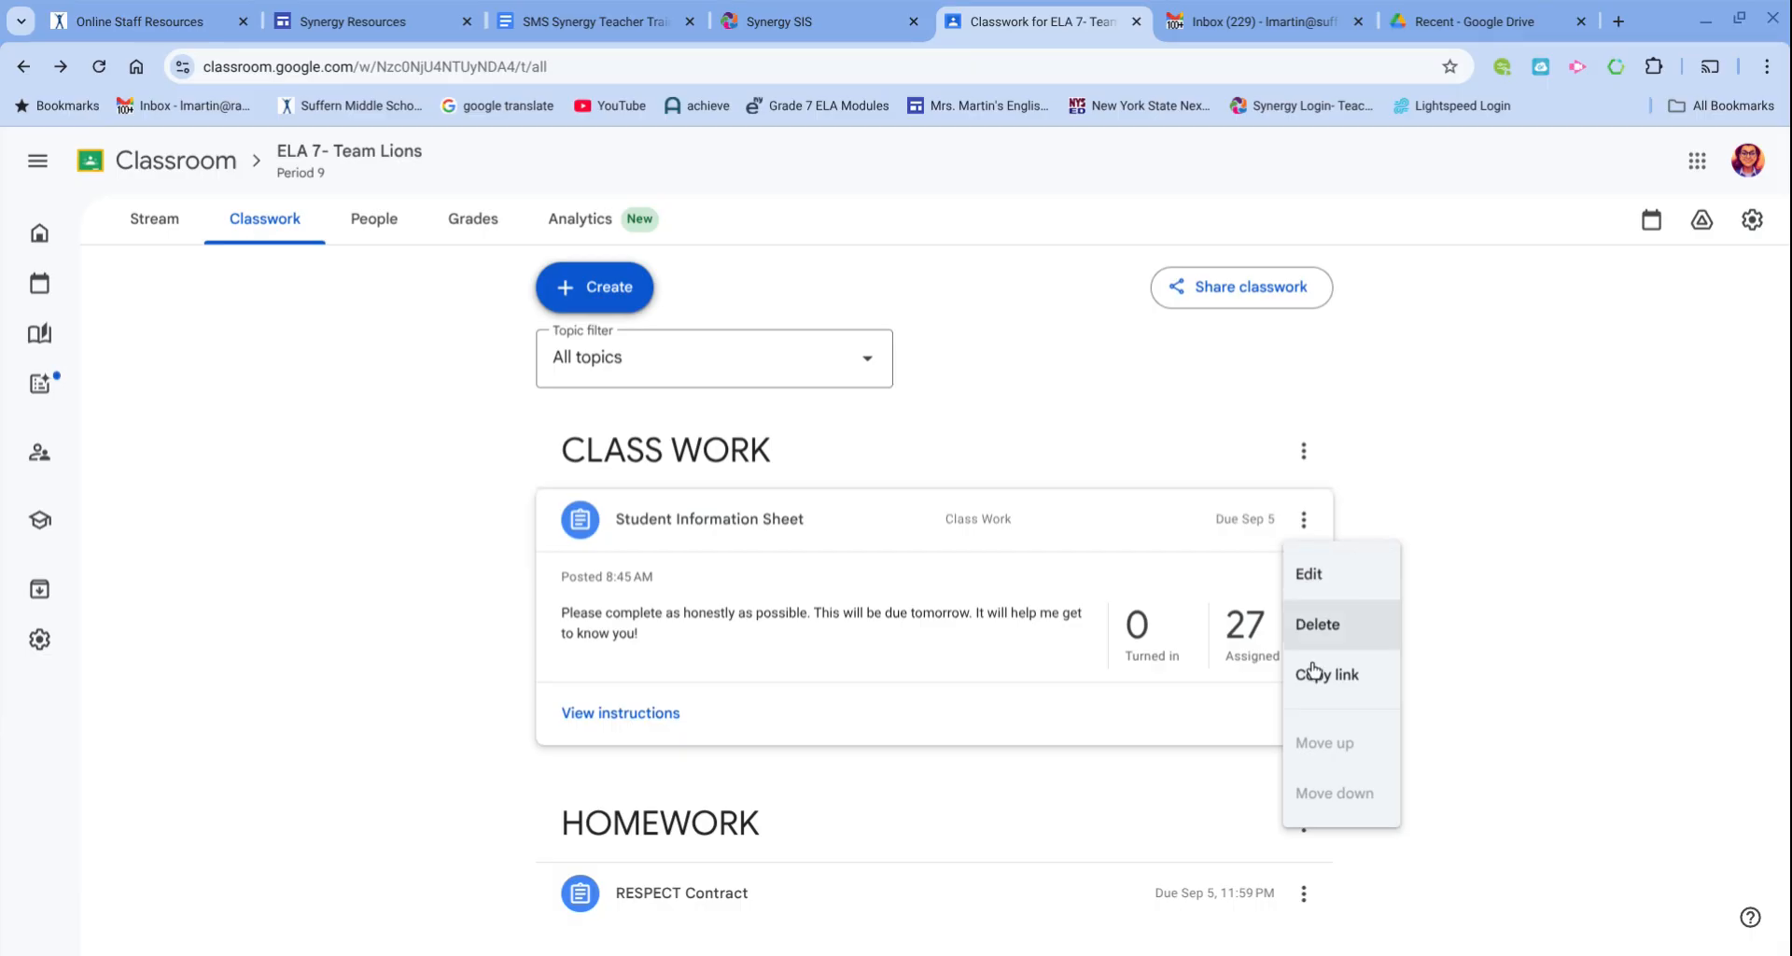
click(1099, 379)
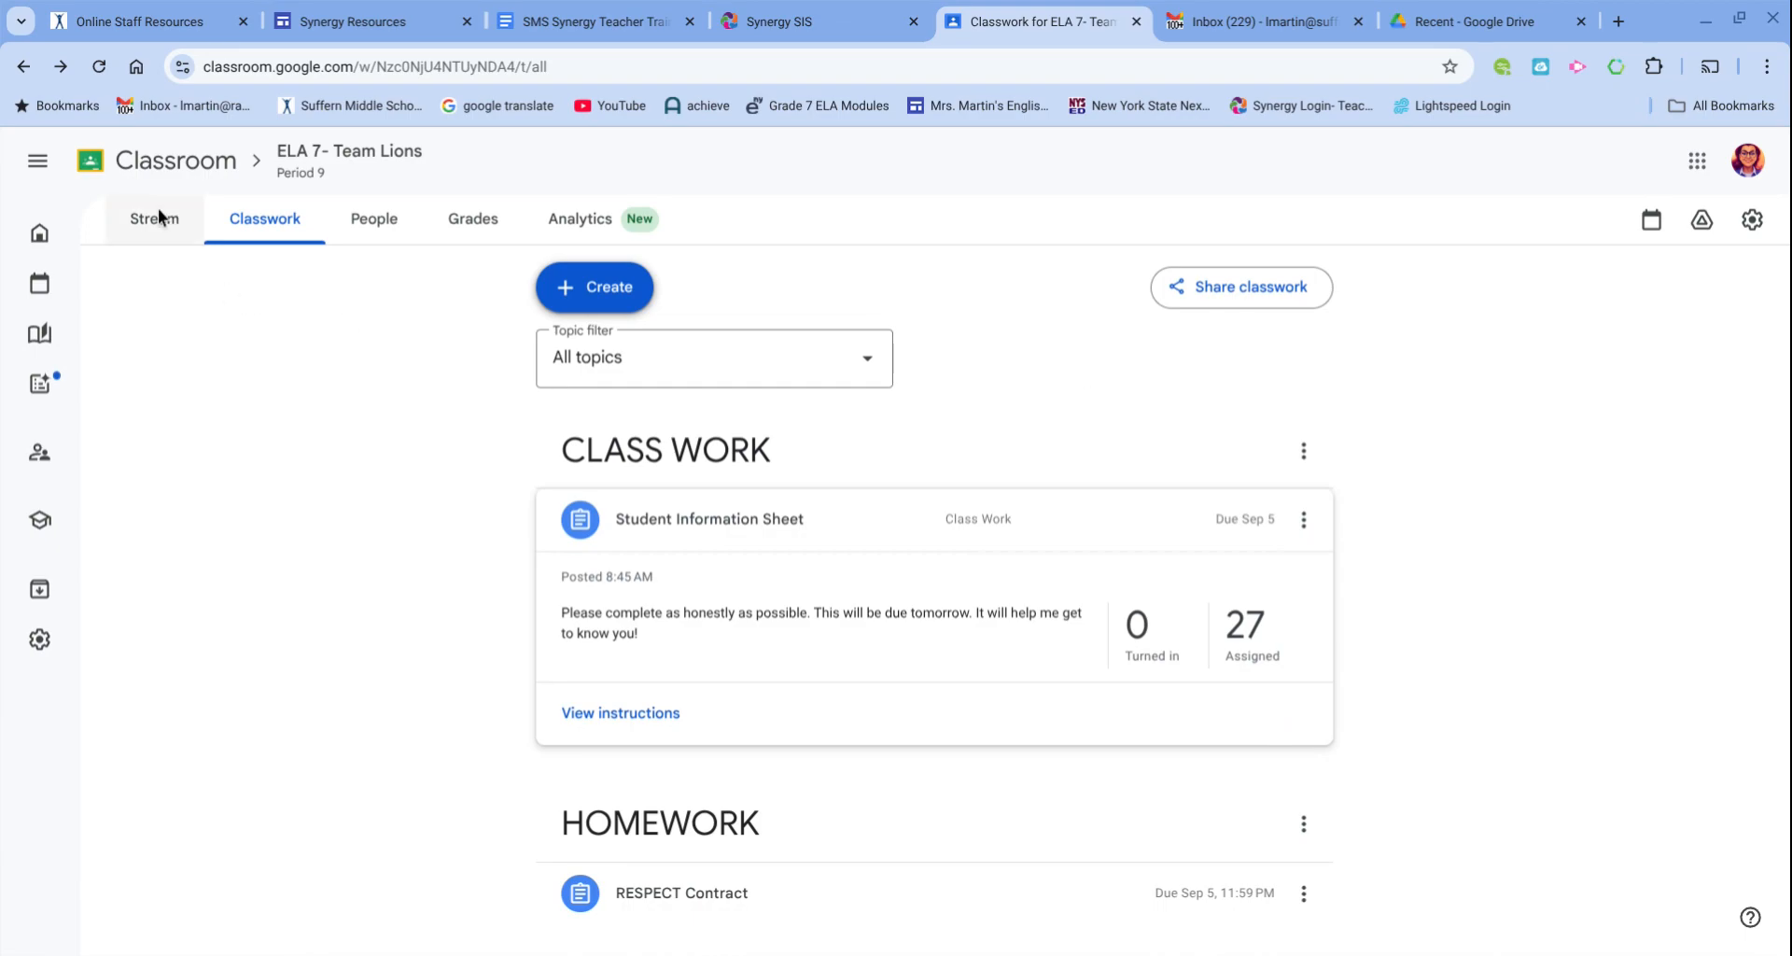
click(153, 231)
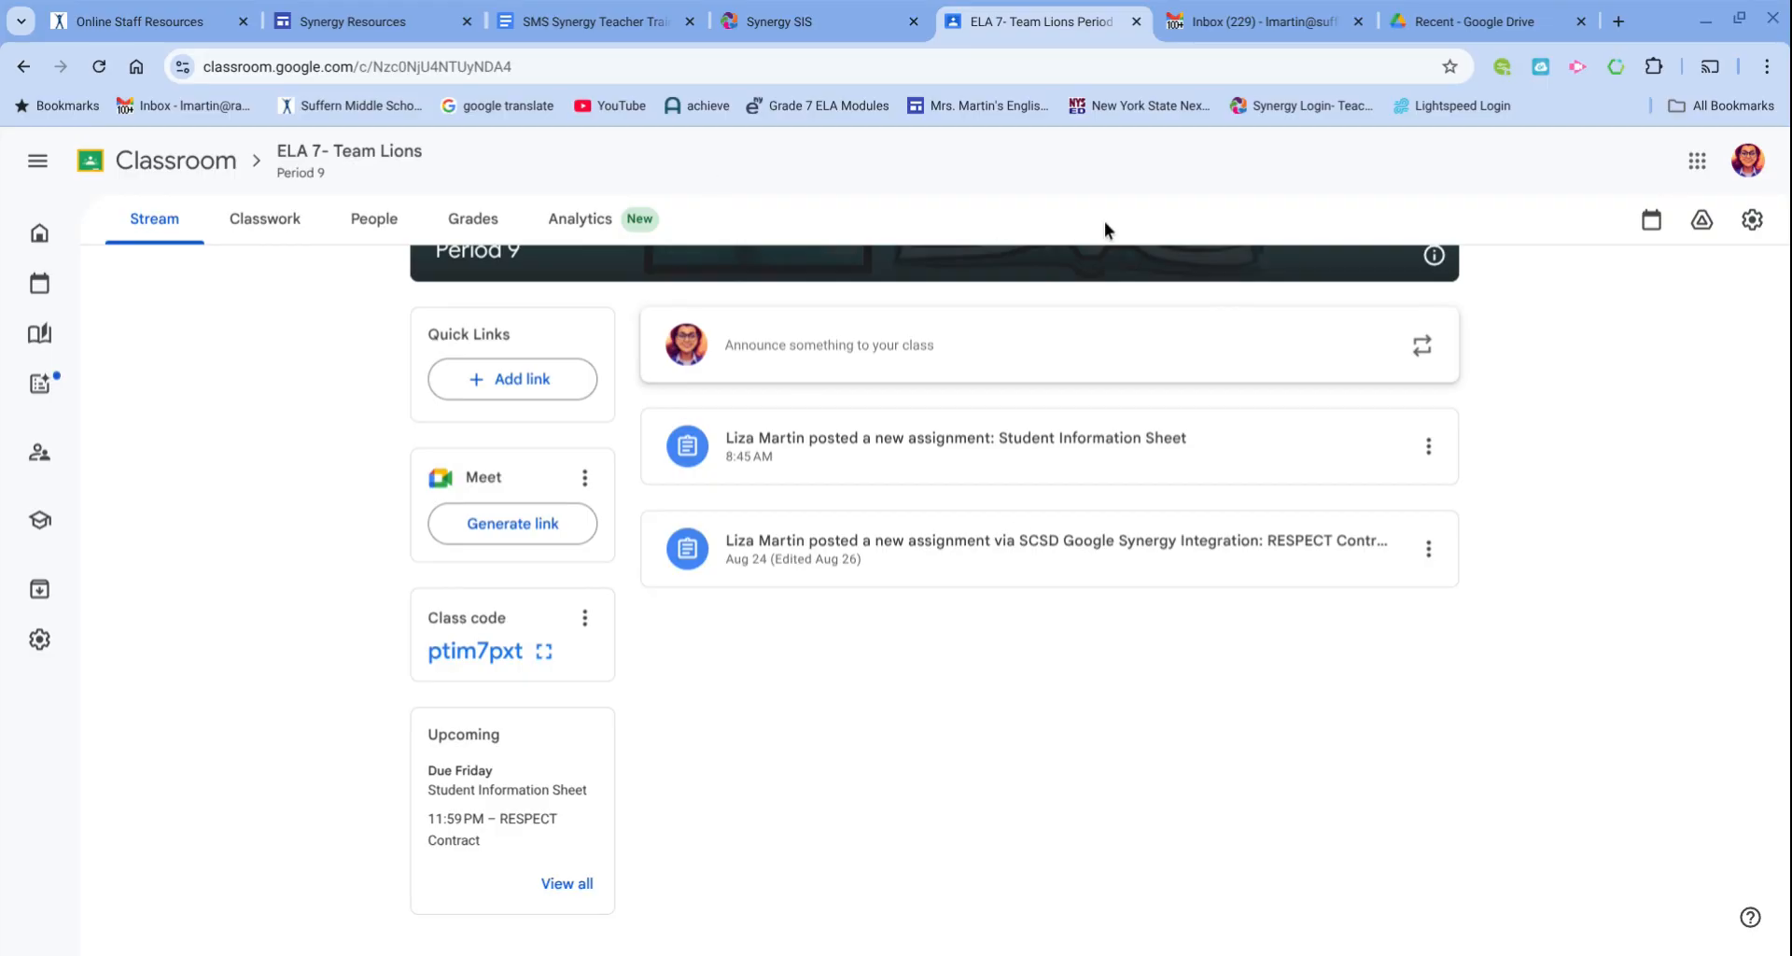
Switch back to the Synergy grade book and sync it with Google Classroom
click(798, 25)
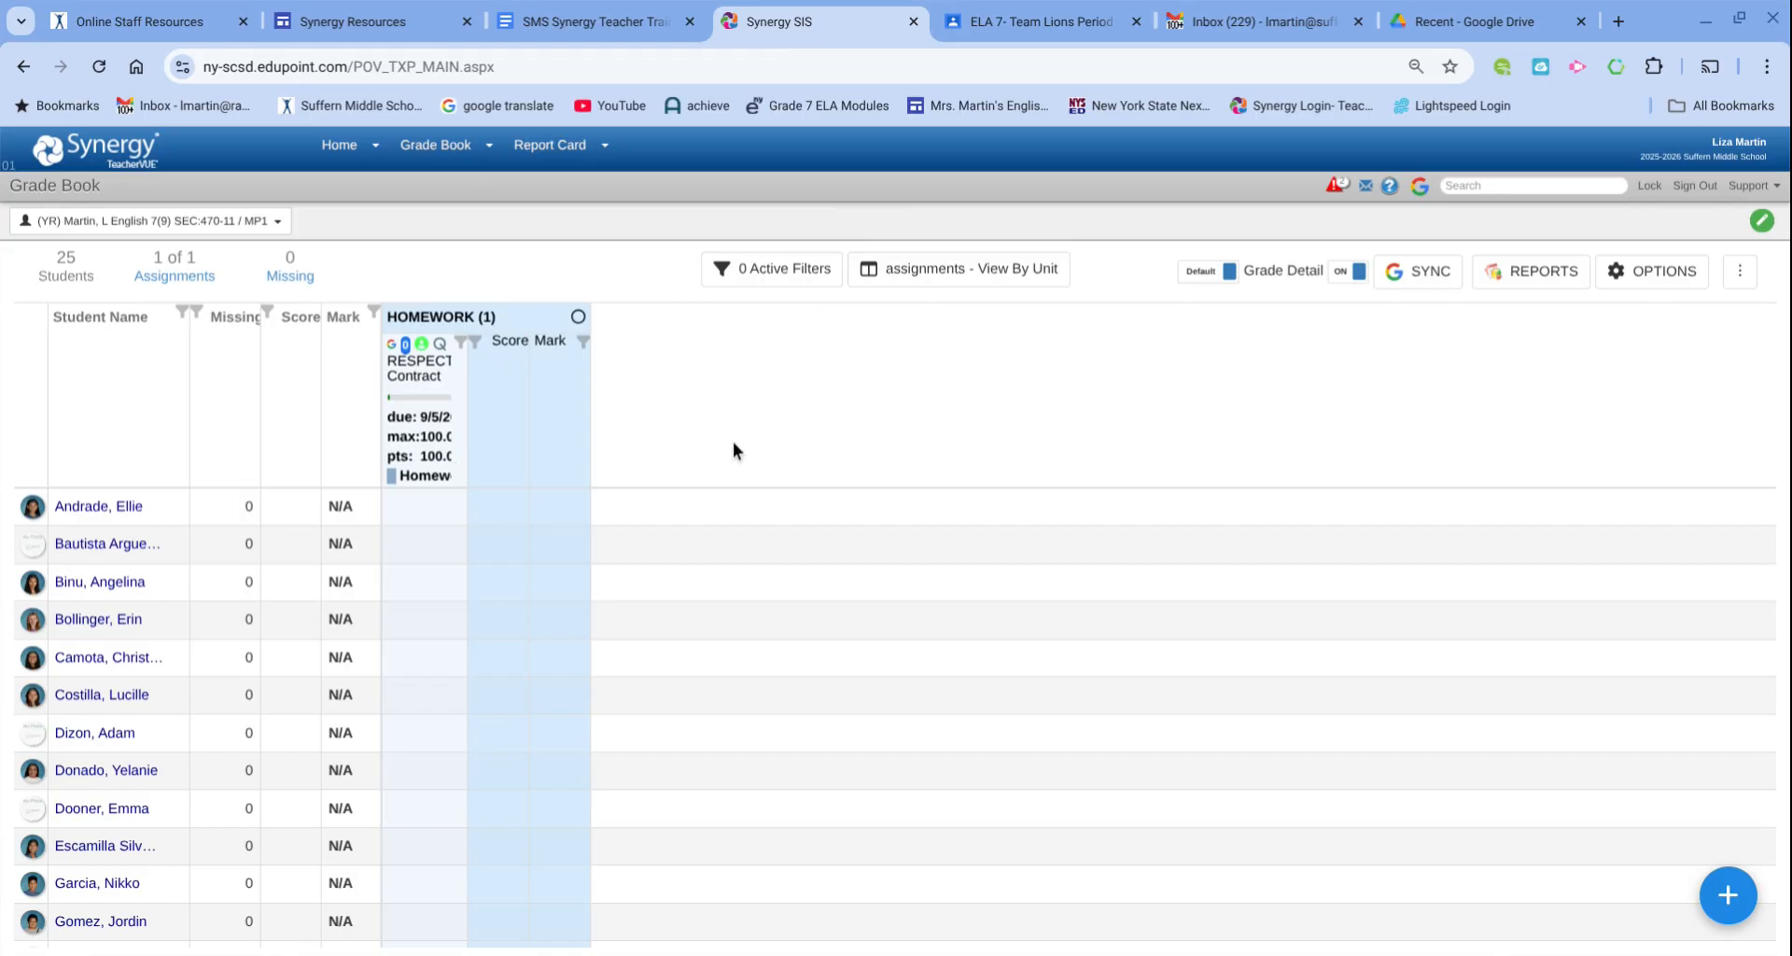
click(1428, 284)
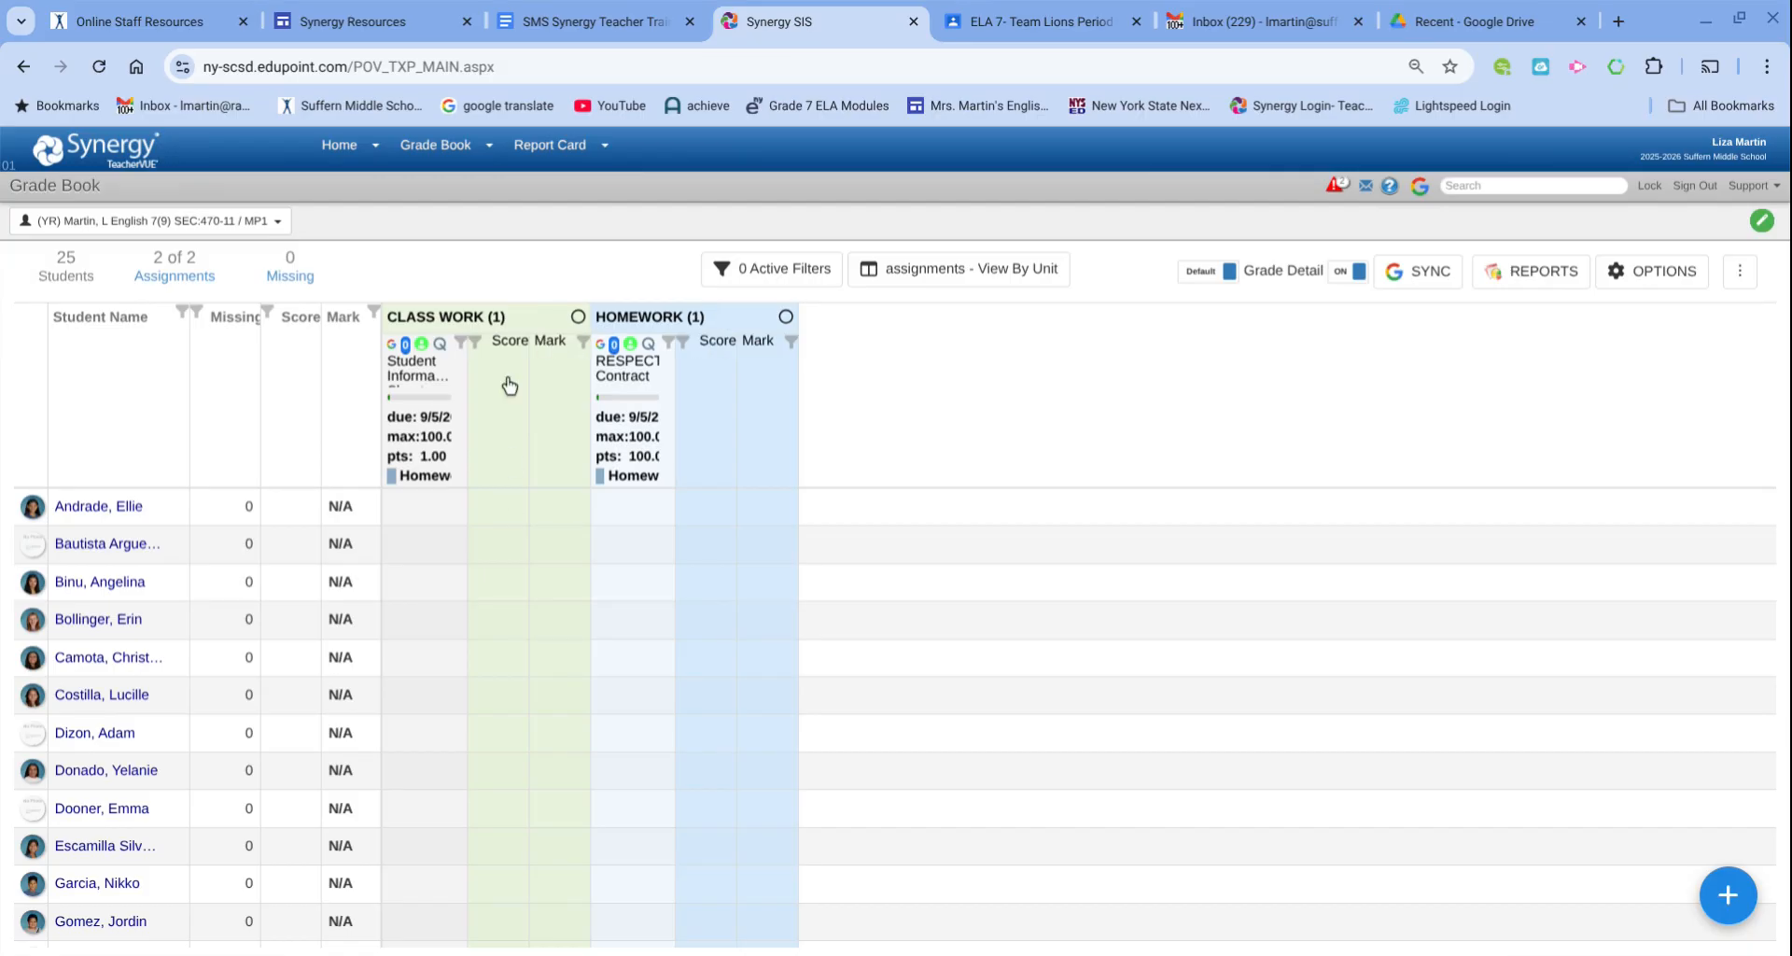
Open the synced Student Information Sheet assignment and examine its teacher instructions and student content
click(419, 405)
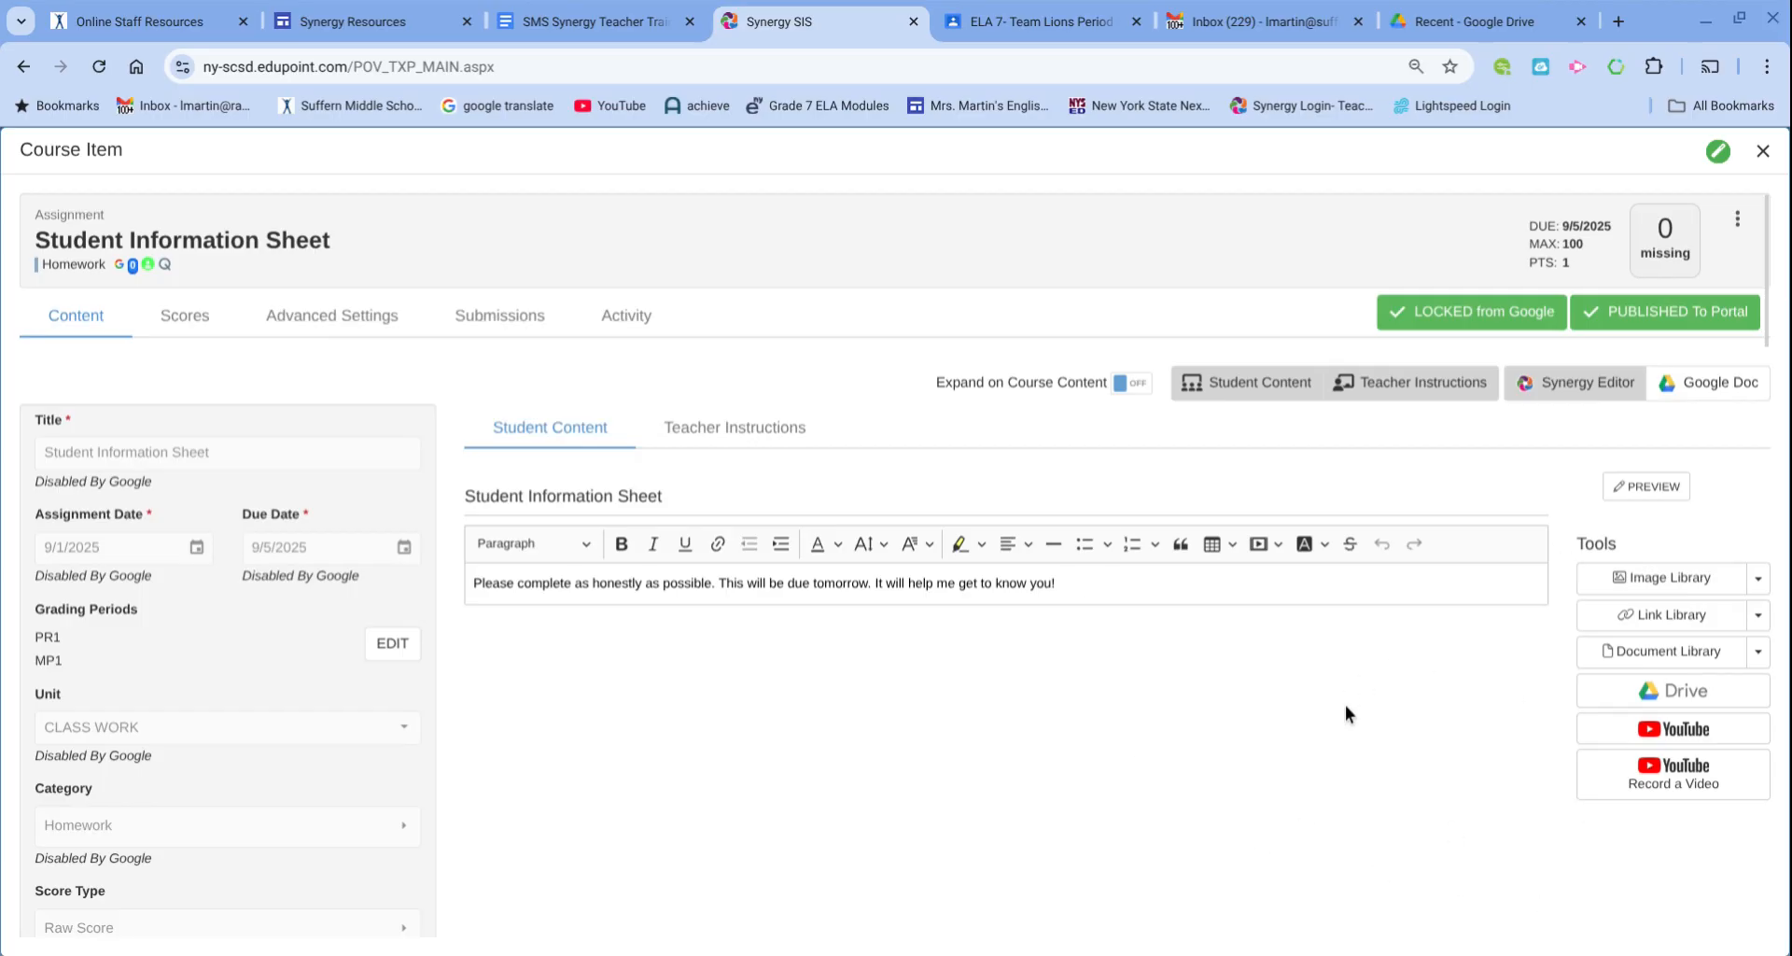
click(743, 451)
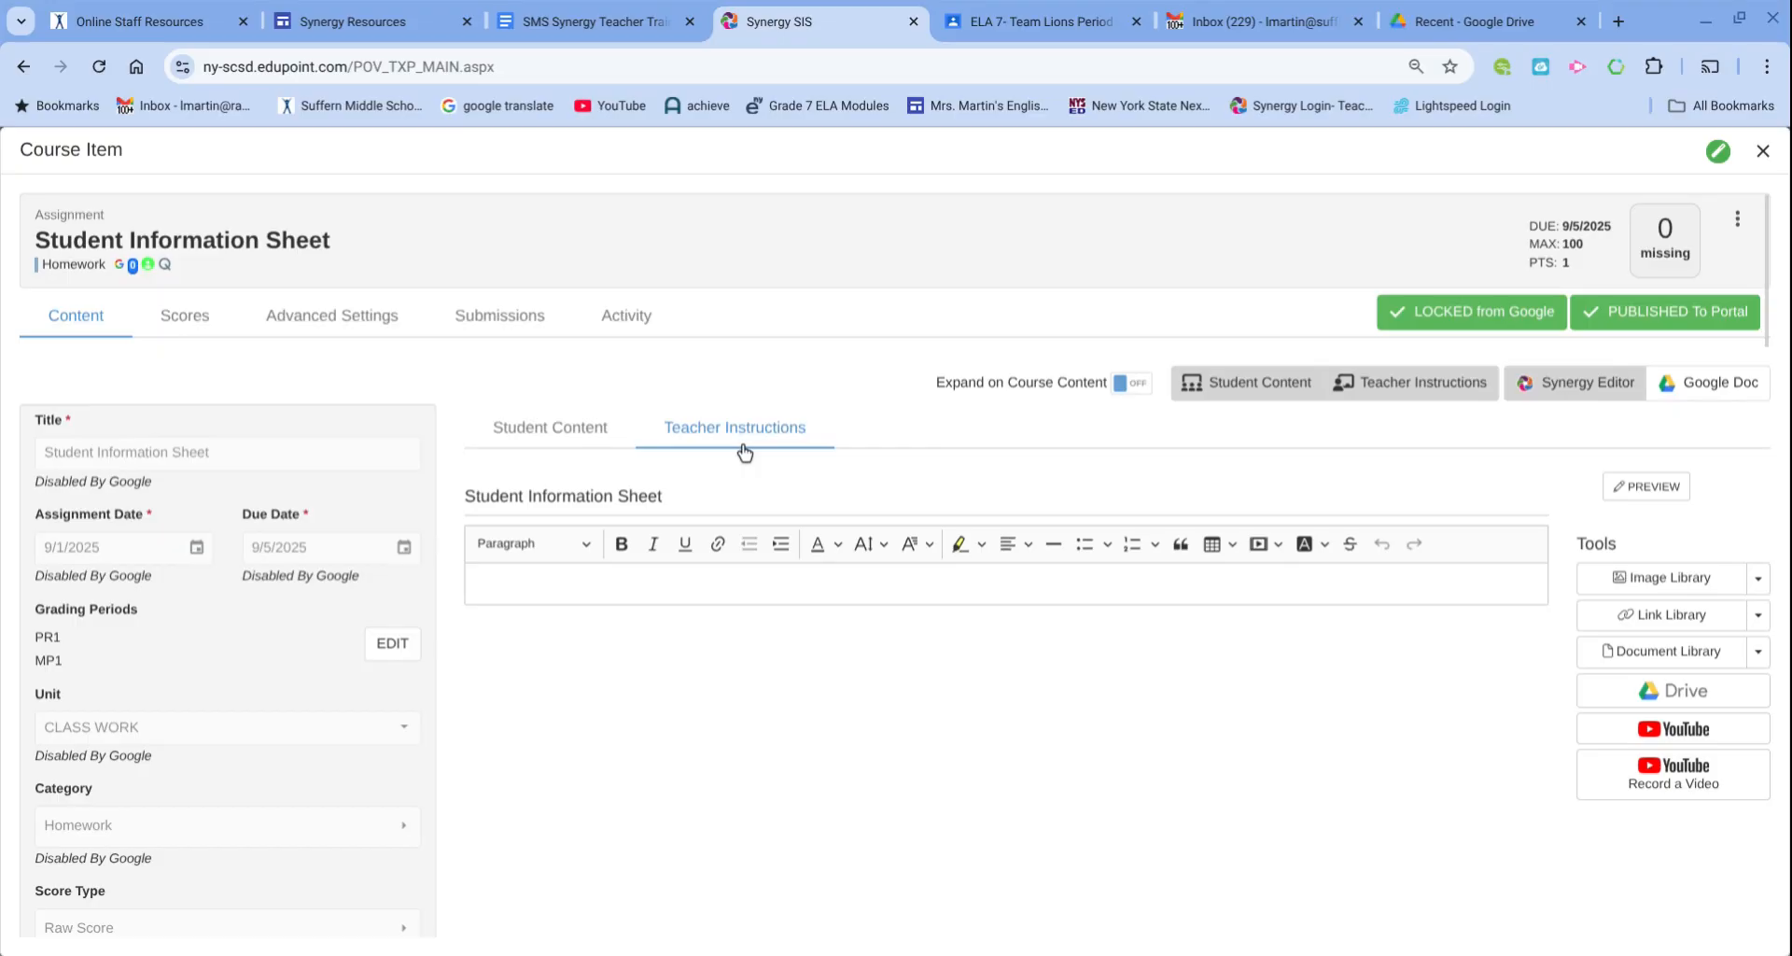
click(543, 431)
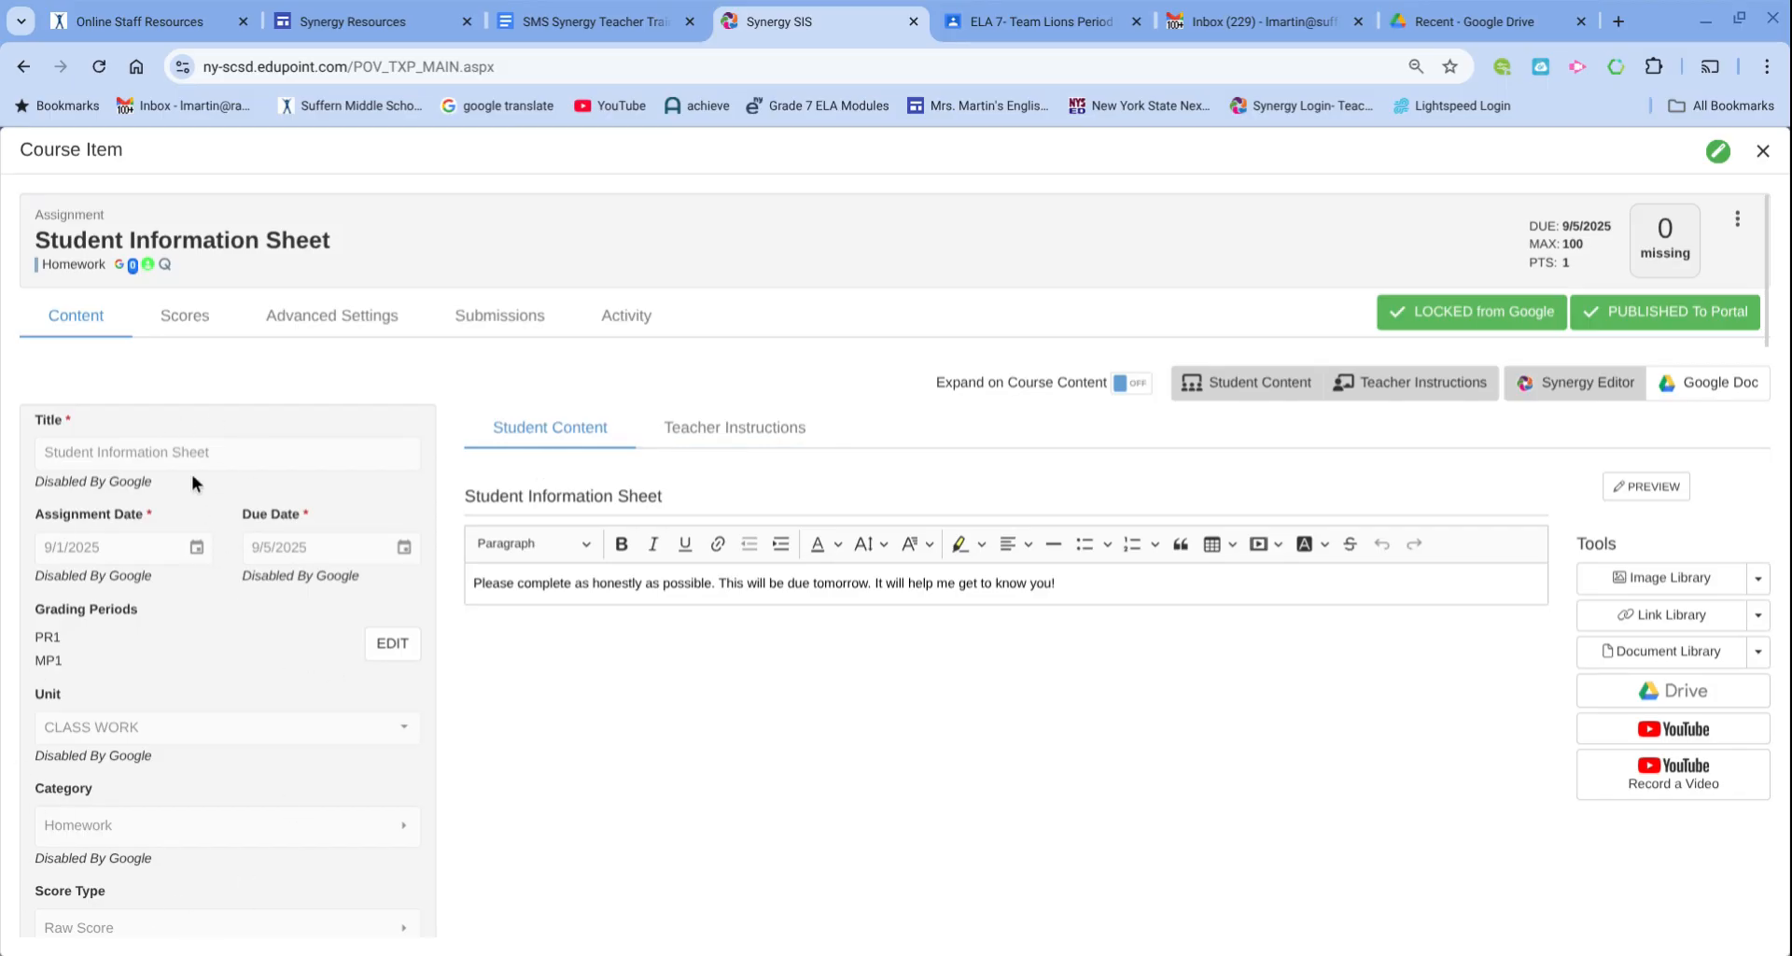
Examine the Student Information Sheet's dates, grading periods, category, score and points settings, and close the assignment
scroll(192, 482, down, 3)
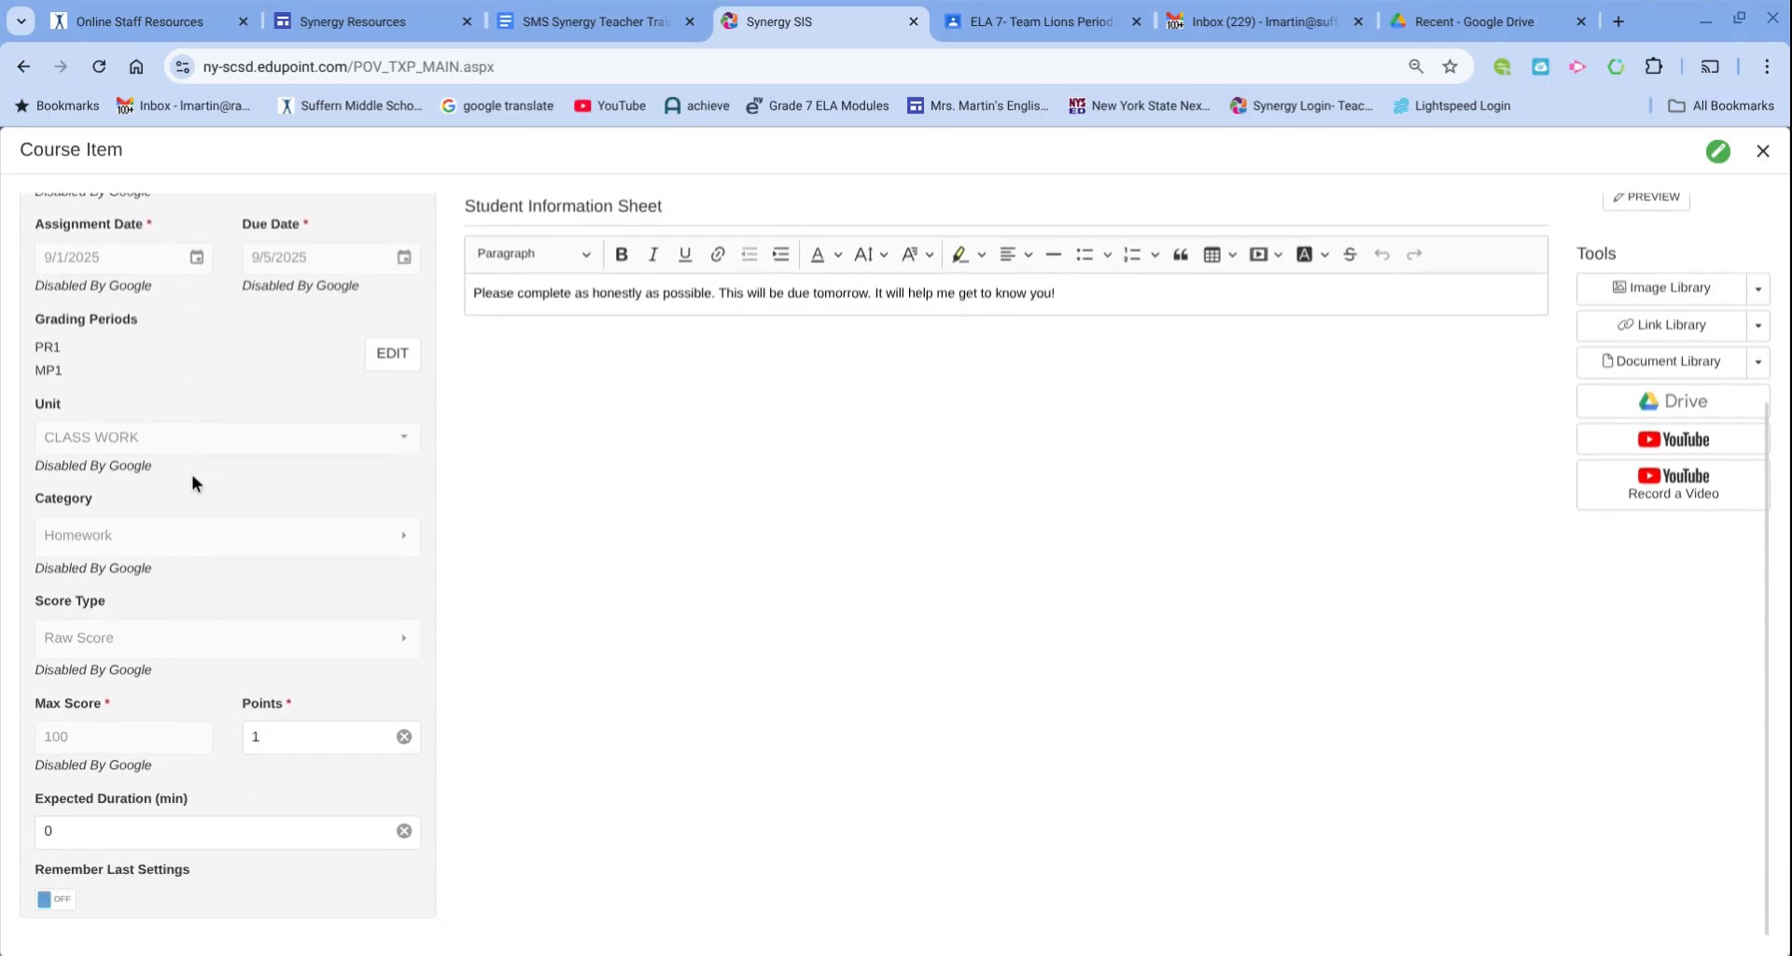
scroll(192, 482, up, 1)
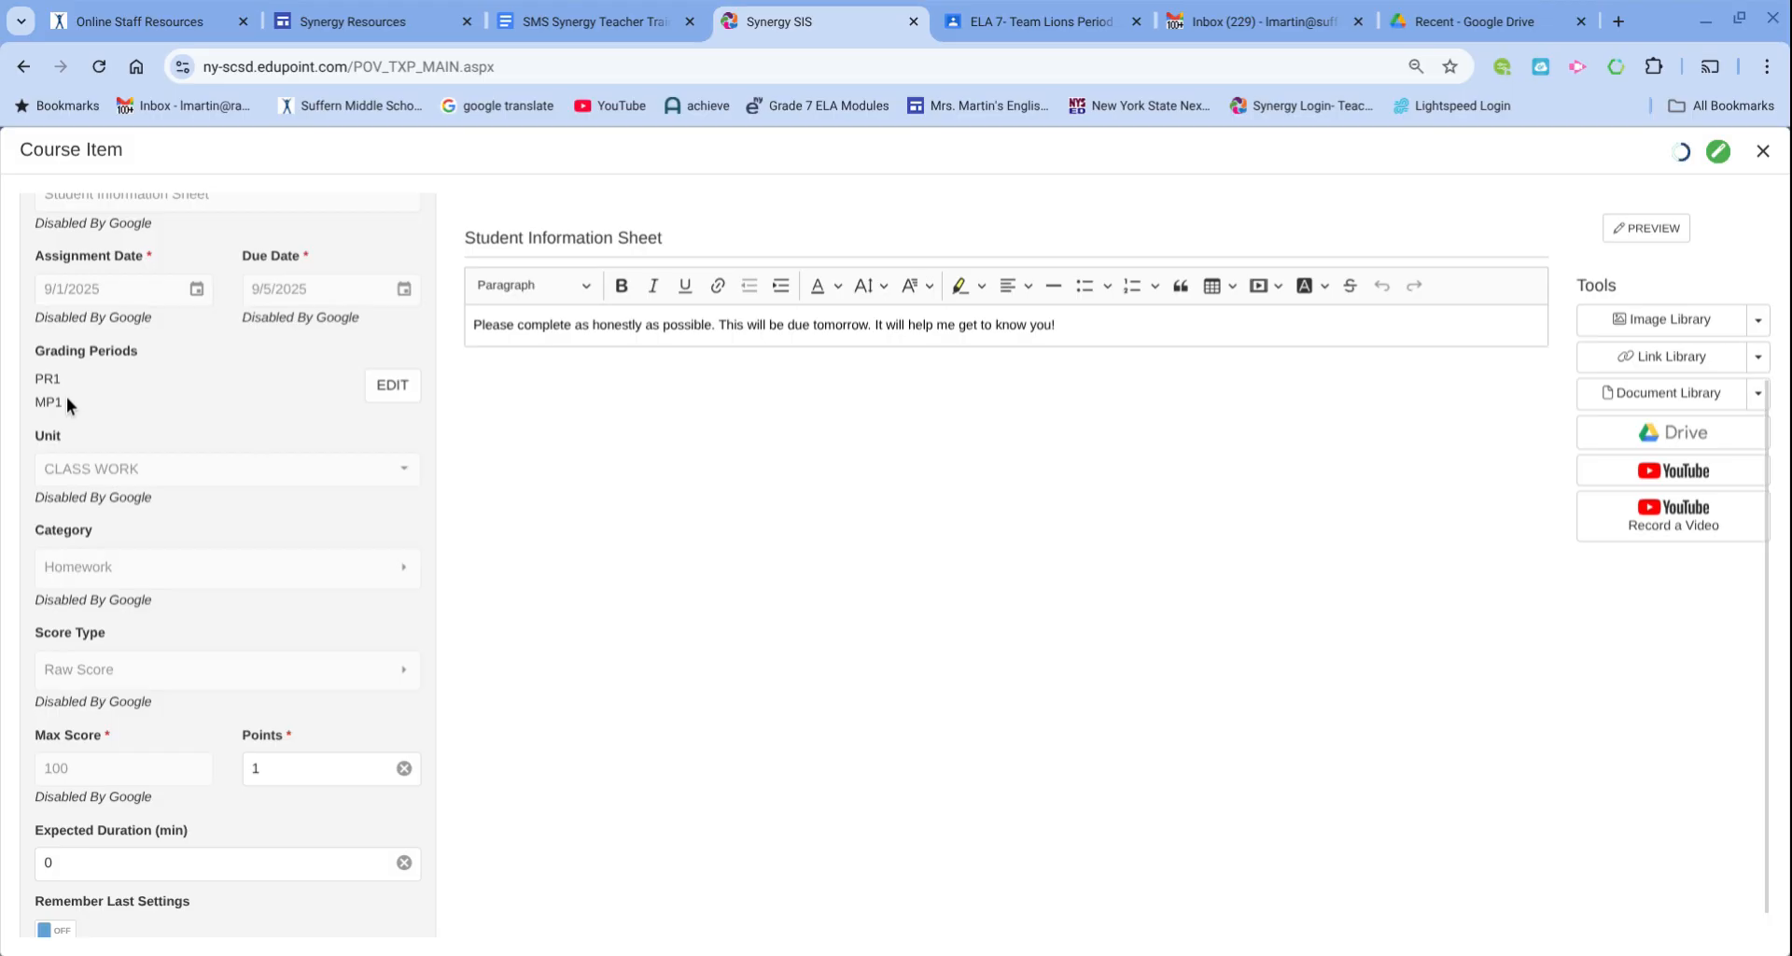
scroll(65, 396, down, 1)
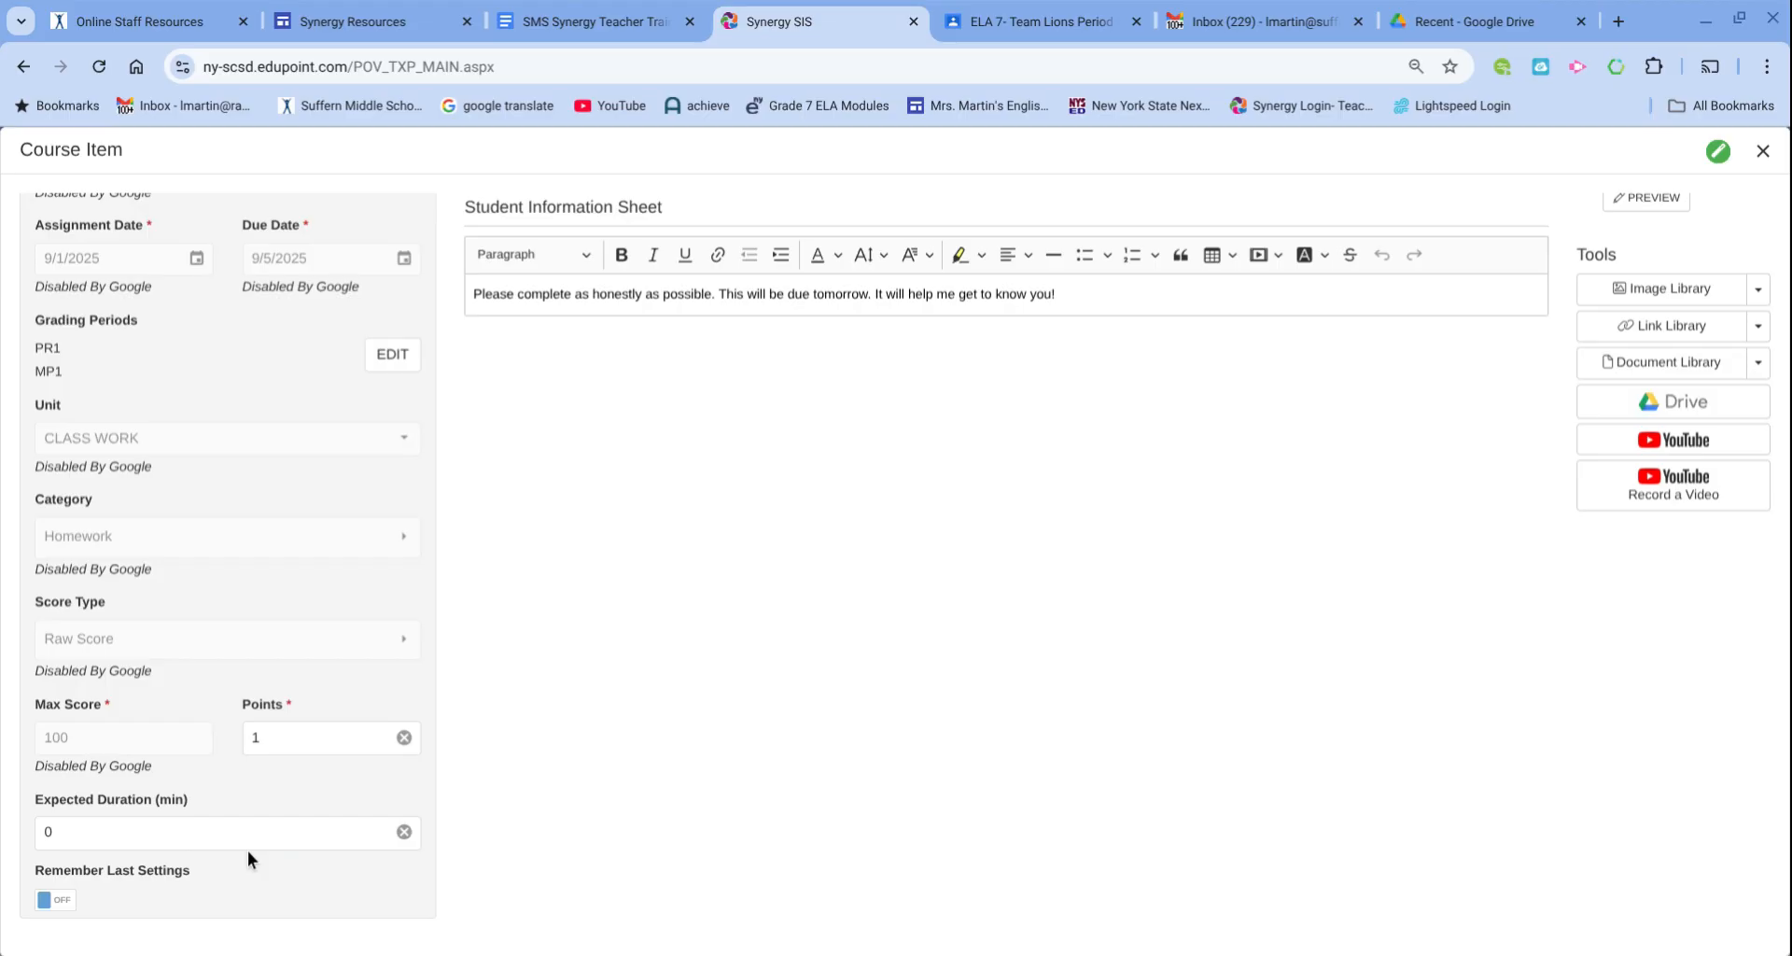
scroll(876, 803, up, 3)
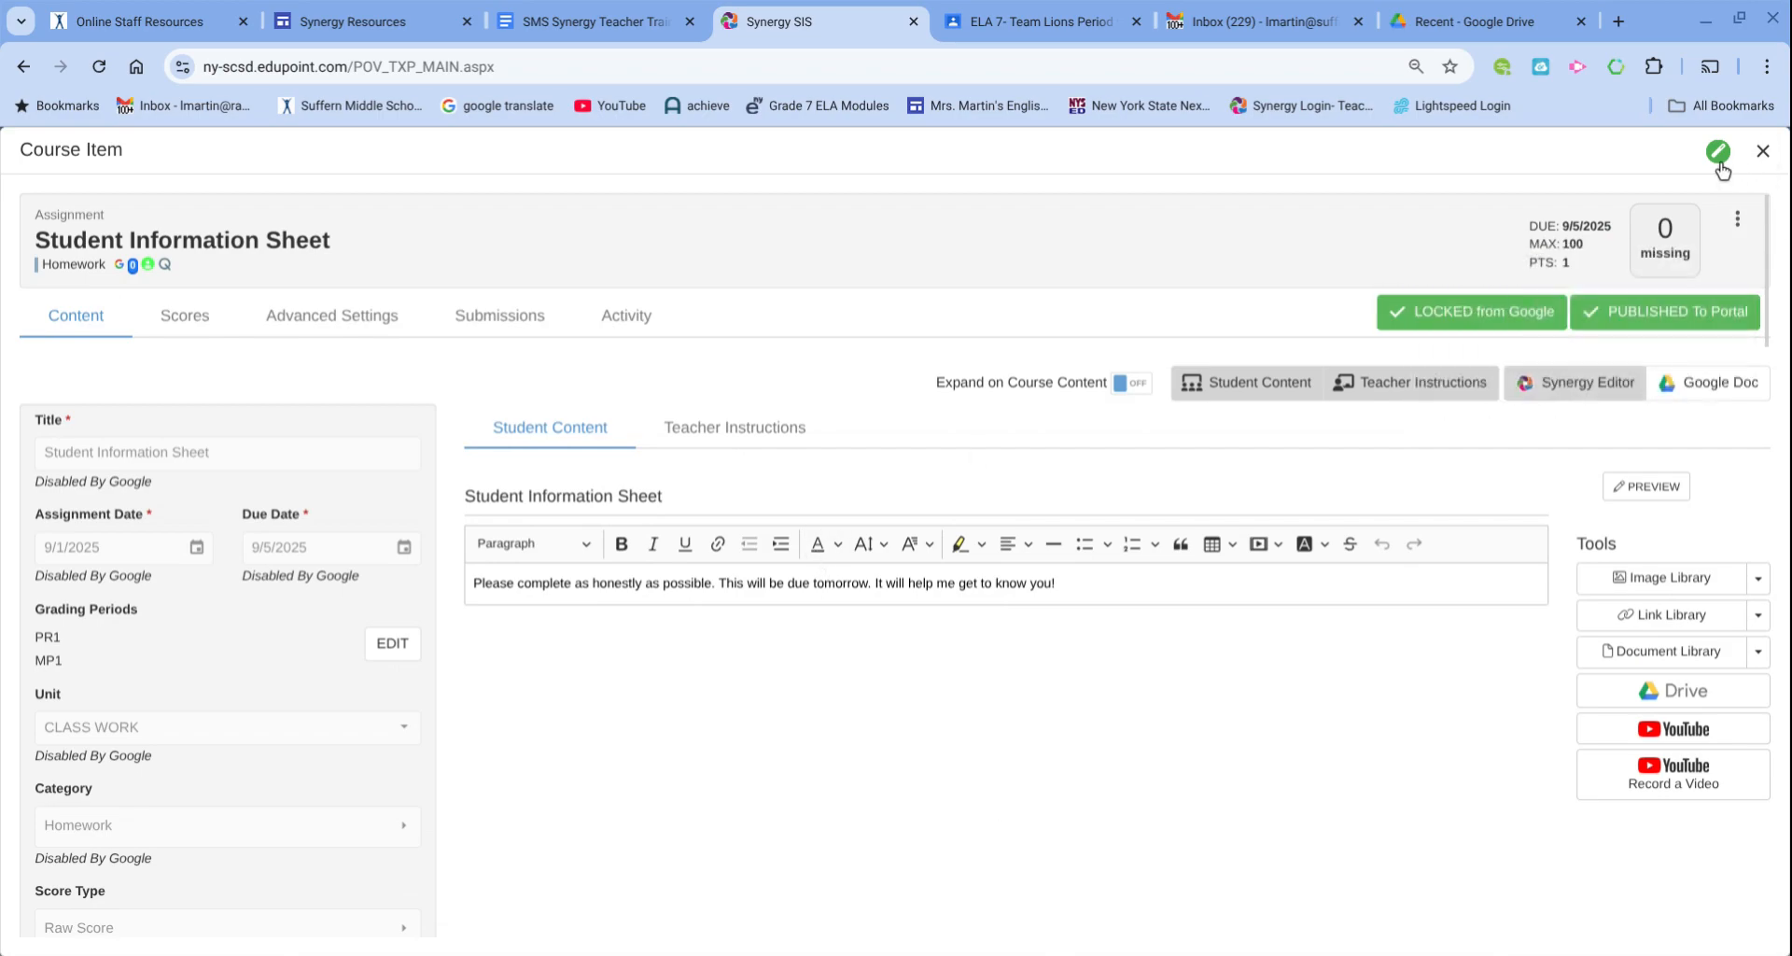
click(1766, 161)
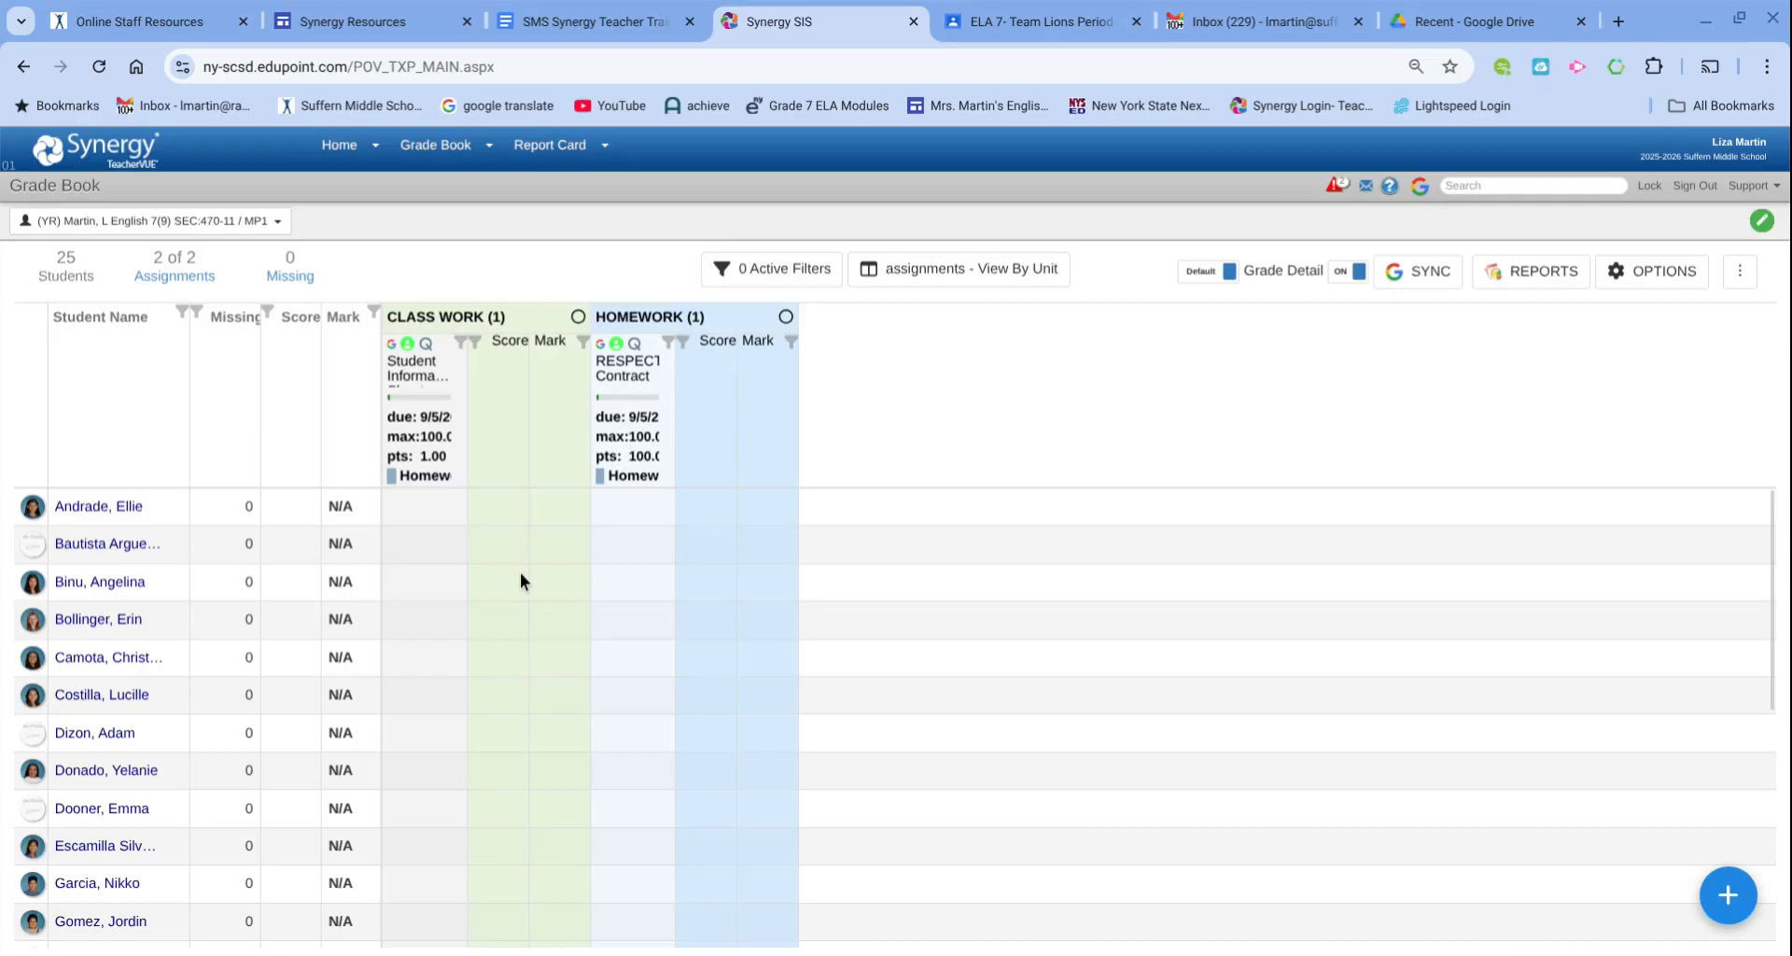
Reopen the Student Information Sheet from the grade book and delete the assignment from Synergy
click(408, 375)
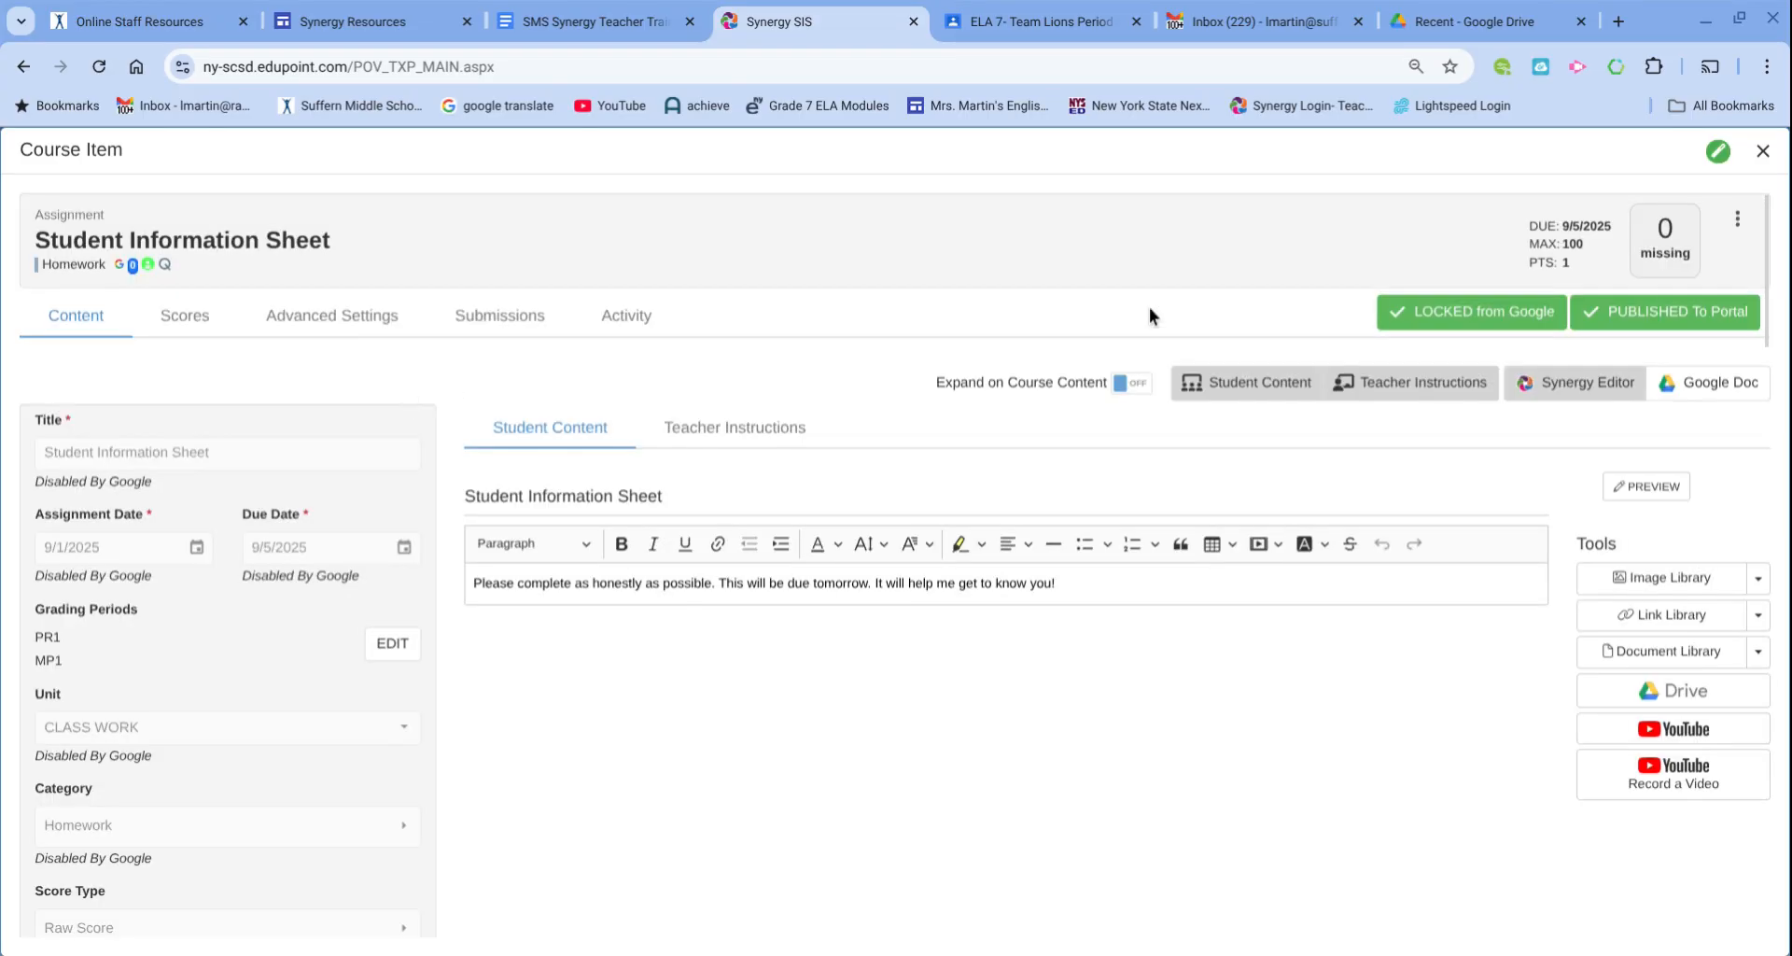
click(1737, 218)
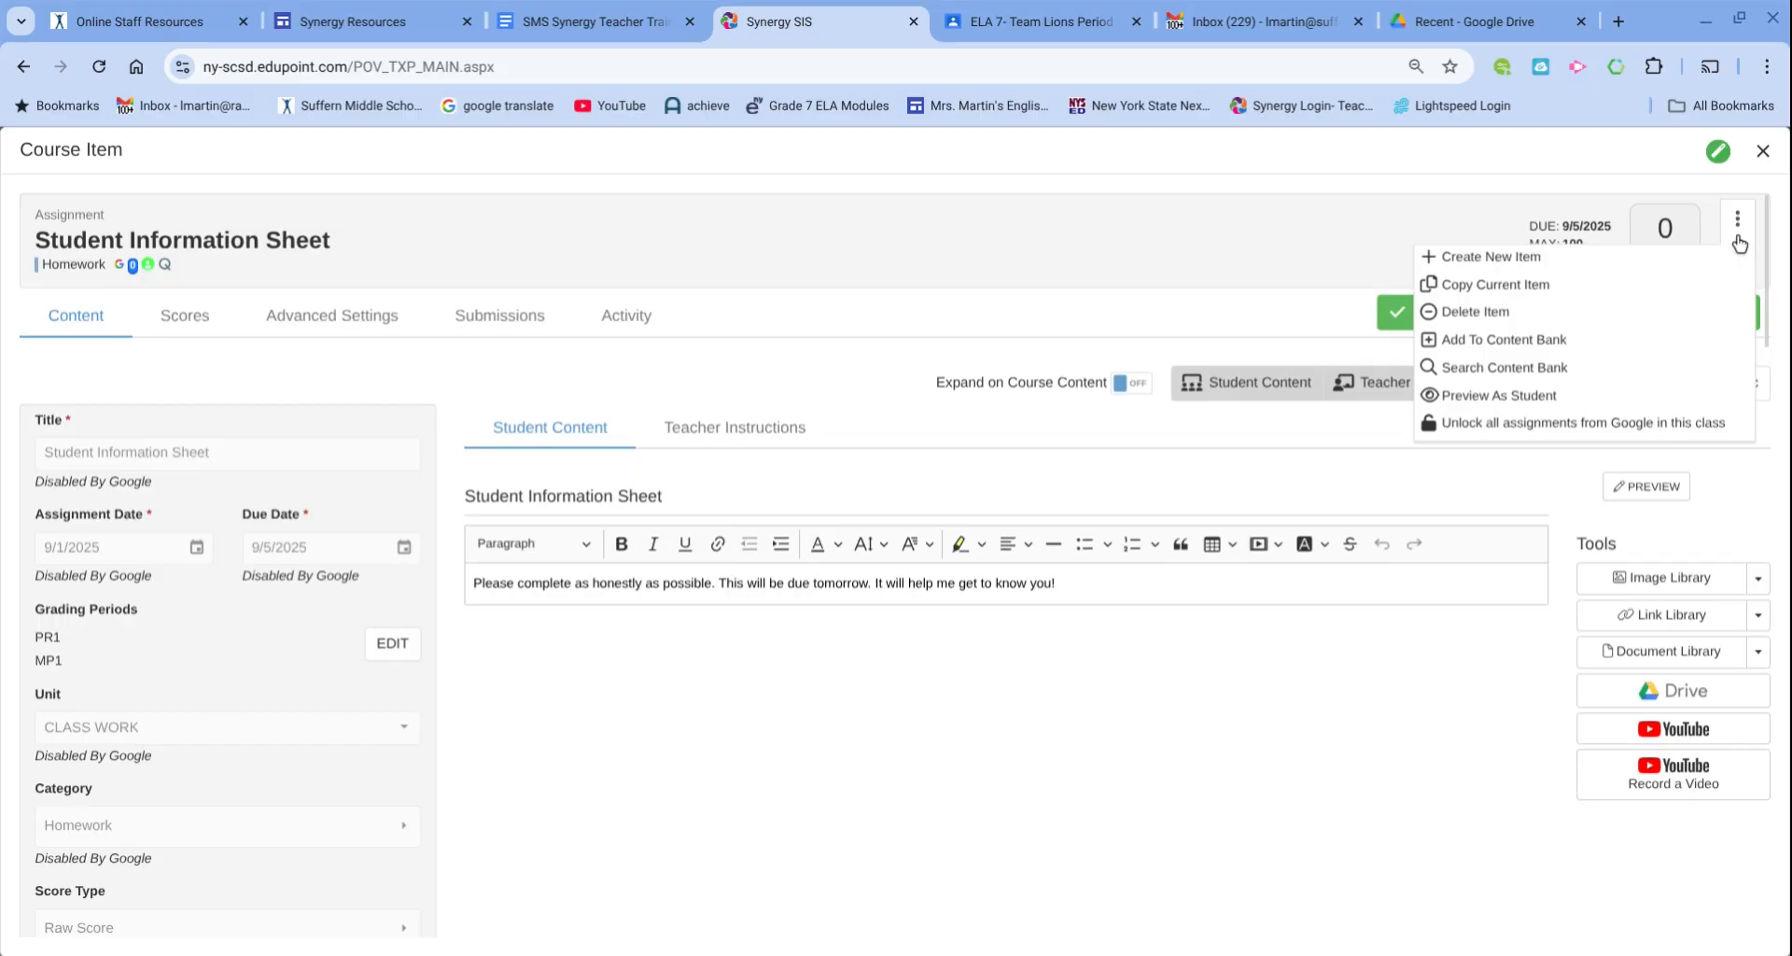
click(1529, 334)
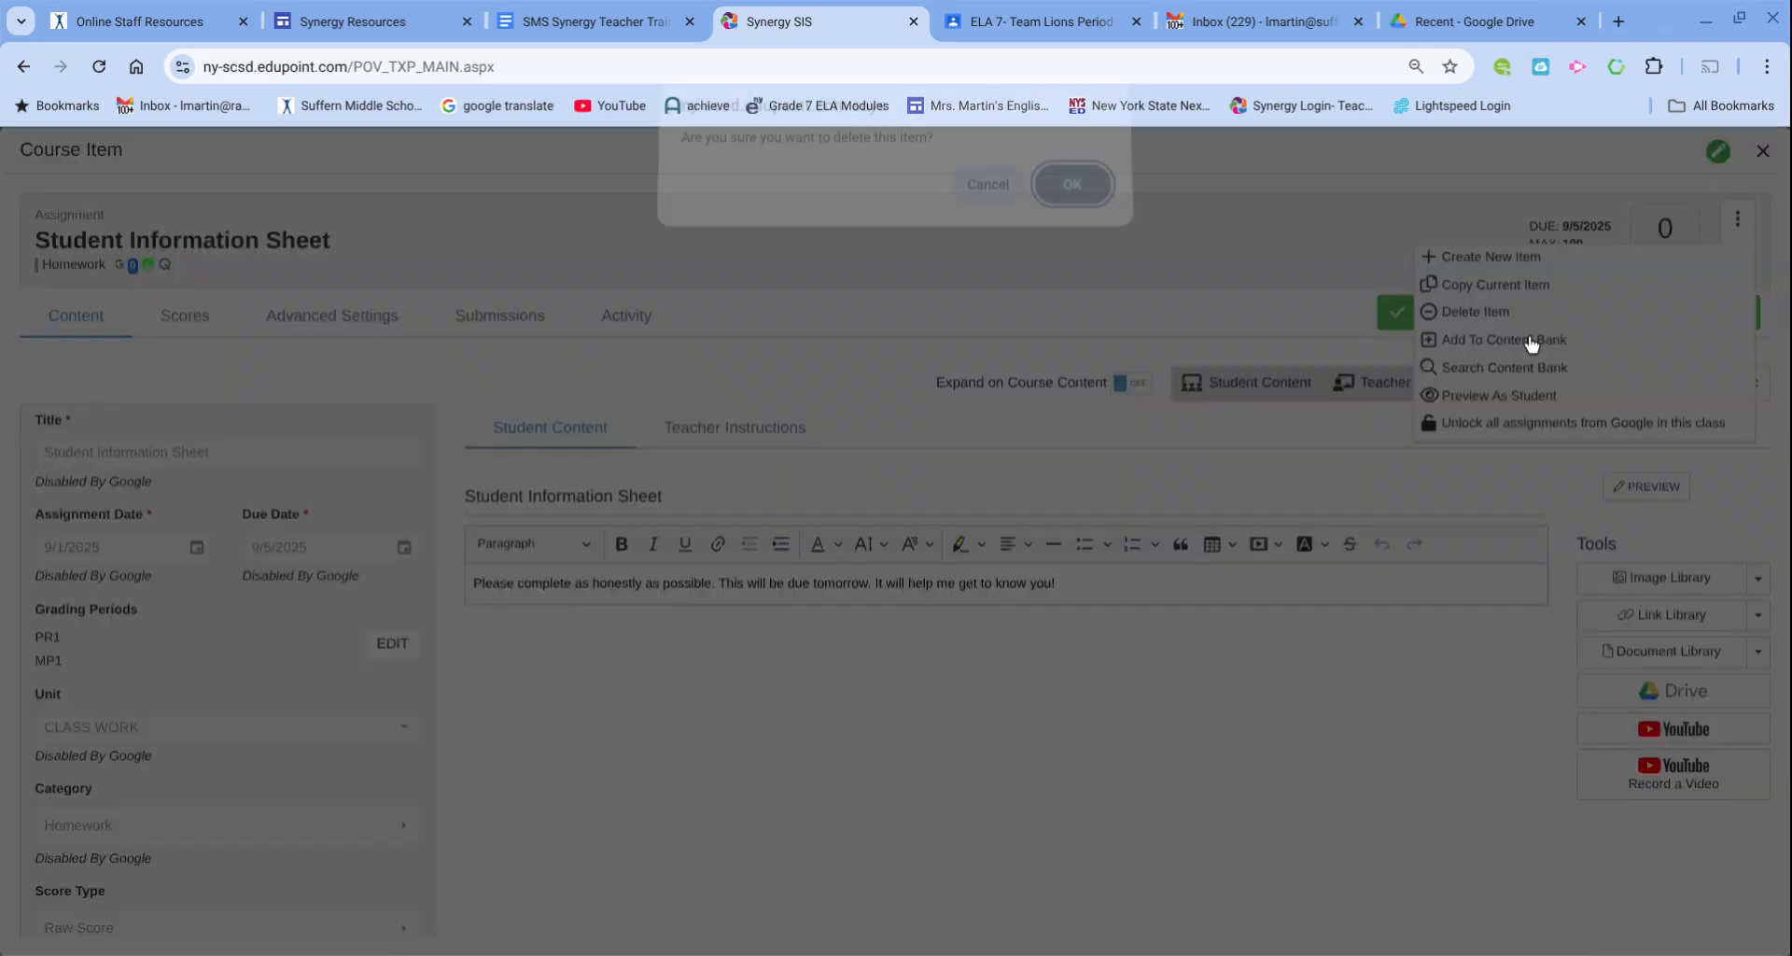
click(1061, 213)
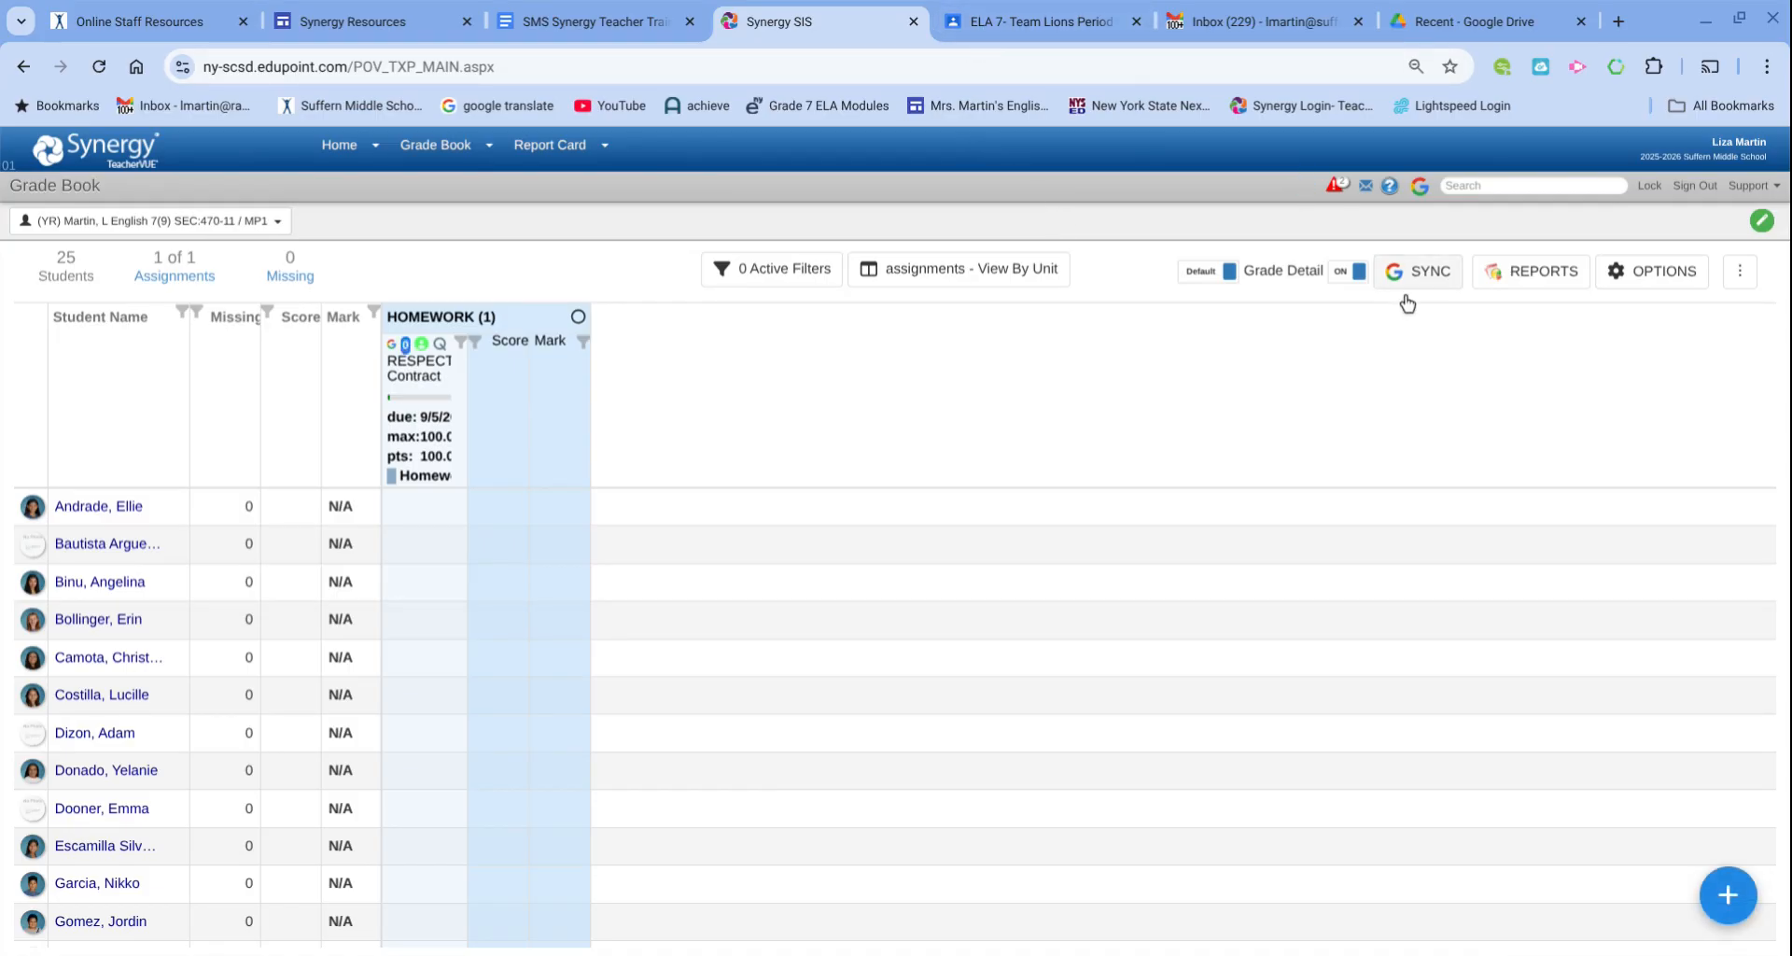
Check the Google Classroom stream for the Student Information Sheet assignment and return to the Synergy grade book
click(1046, 21)
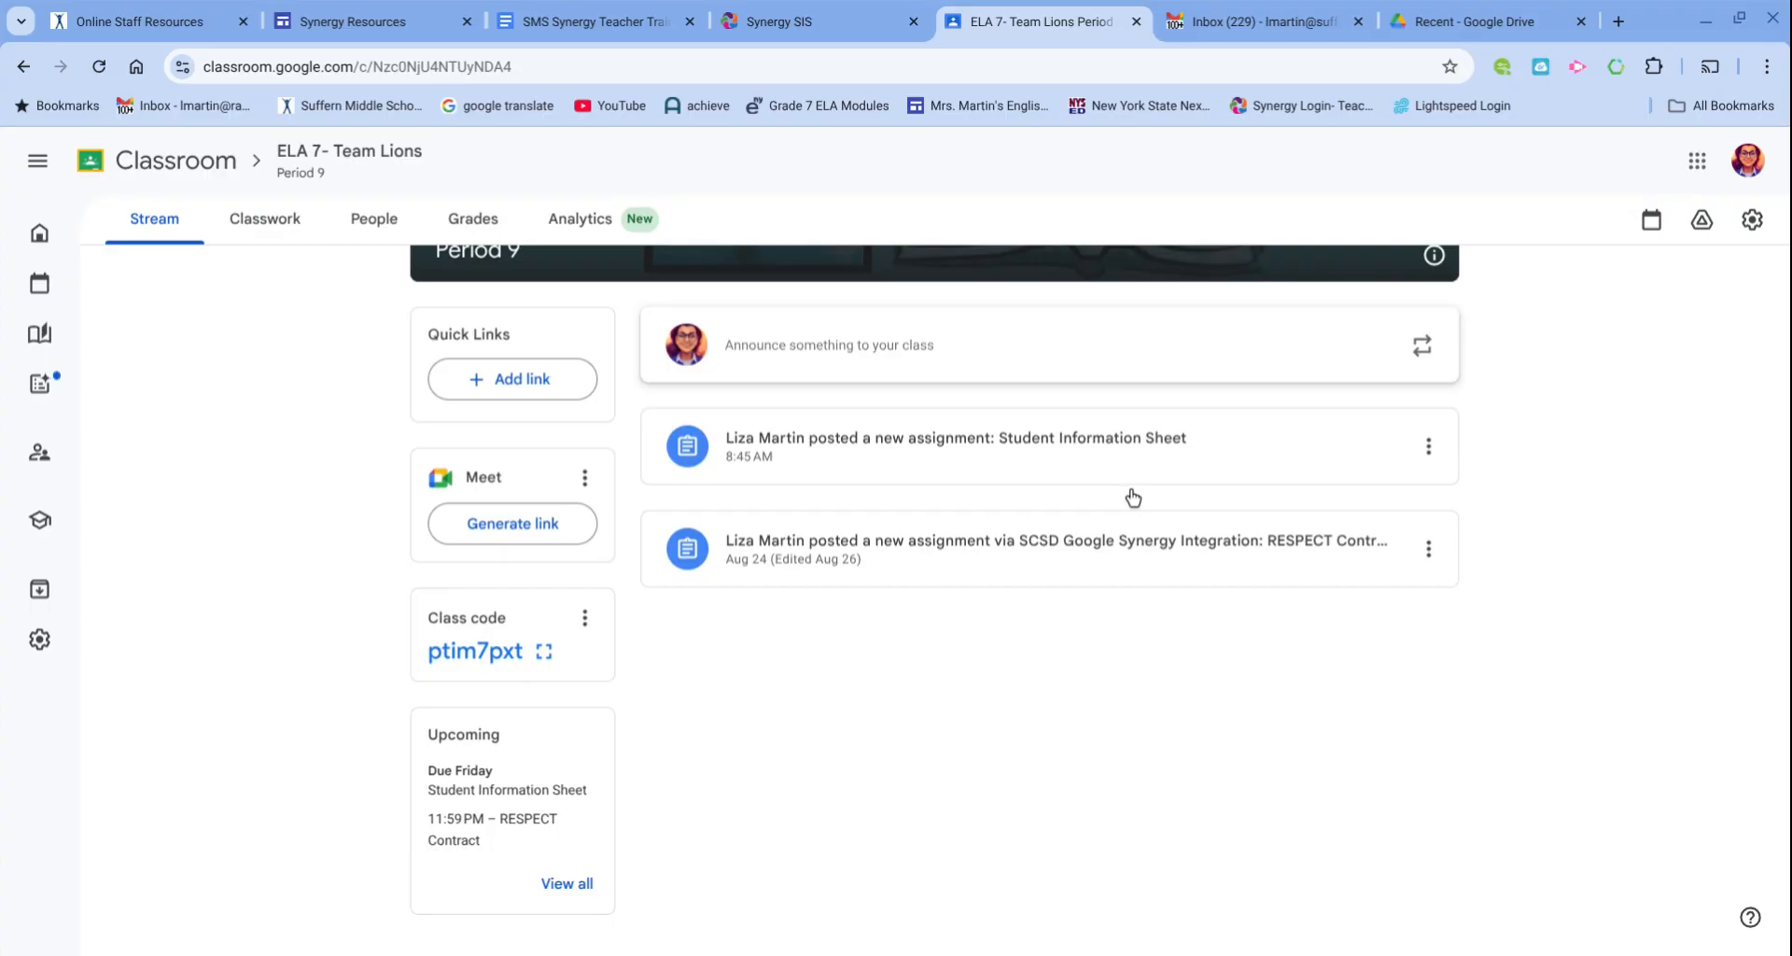
click(775, 25)
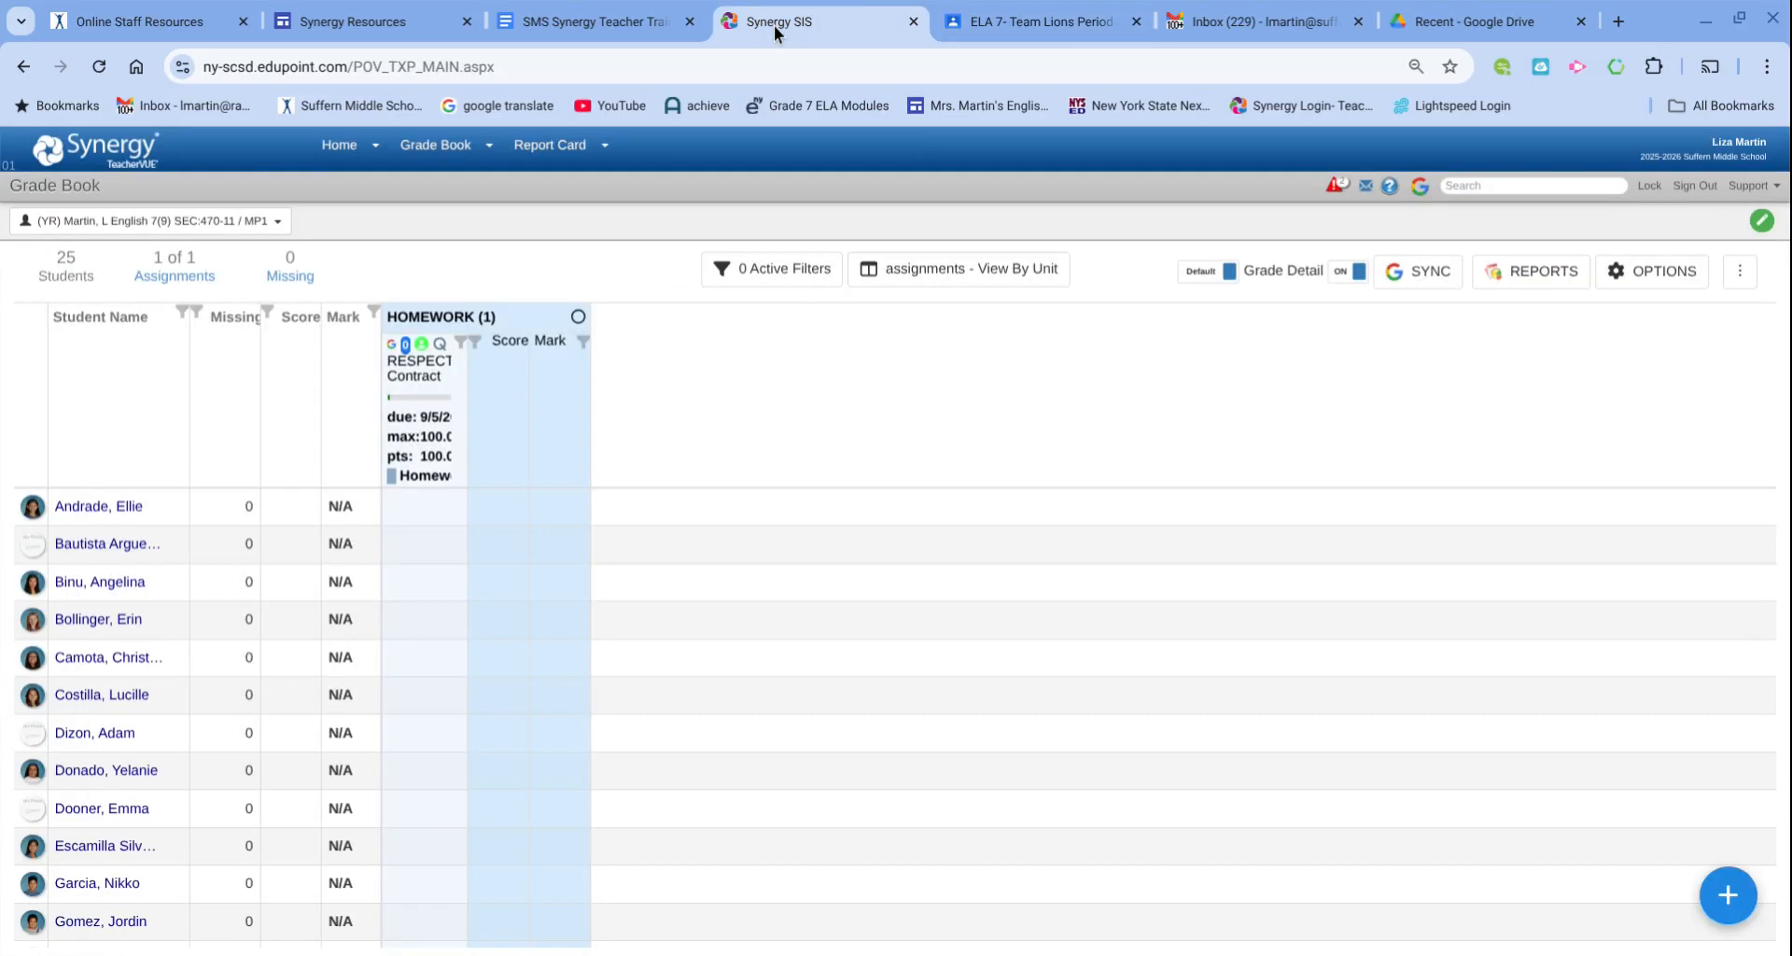